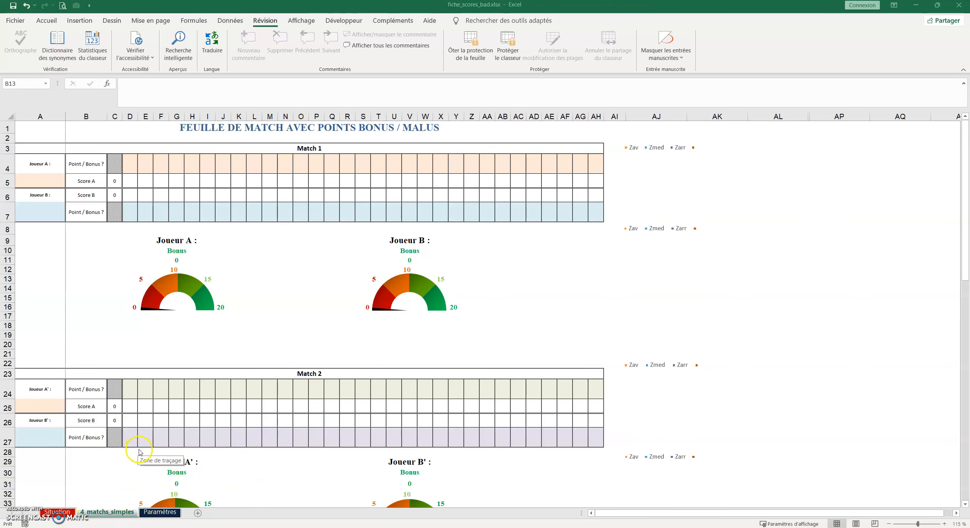
# Look over the 4_matchs_simples, Situation and Paramètres sheets of the workbook.
pyautogui.scroll(-6, 142, 454)
pyautogui.scroll(6, 142, 454)
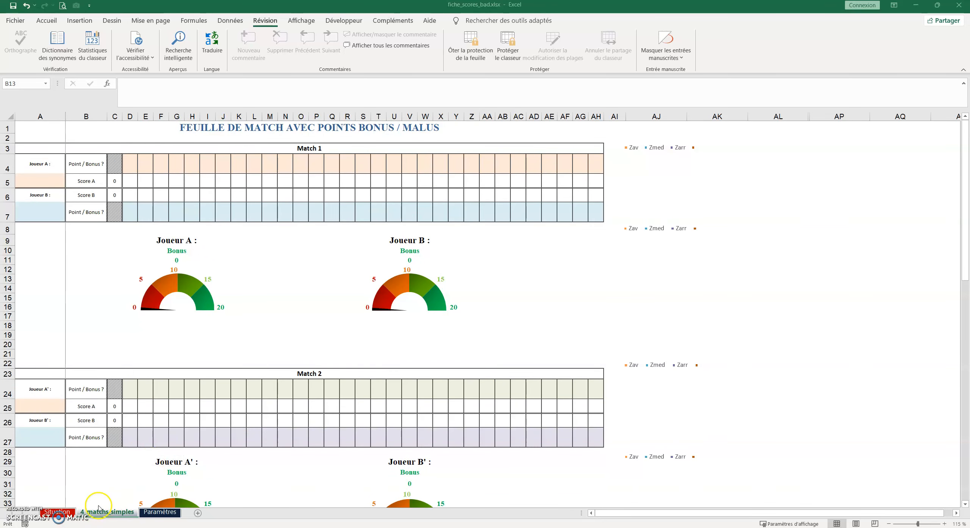
pyautogui.click(59, 513)
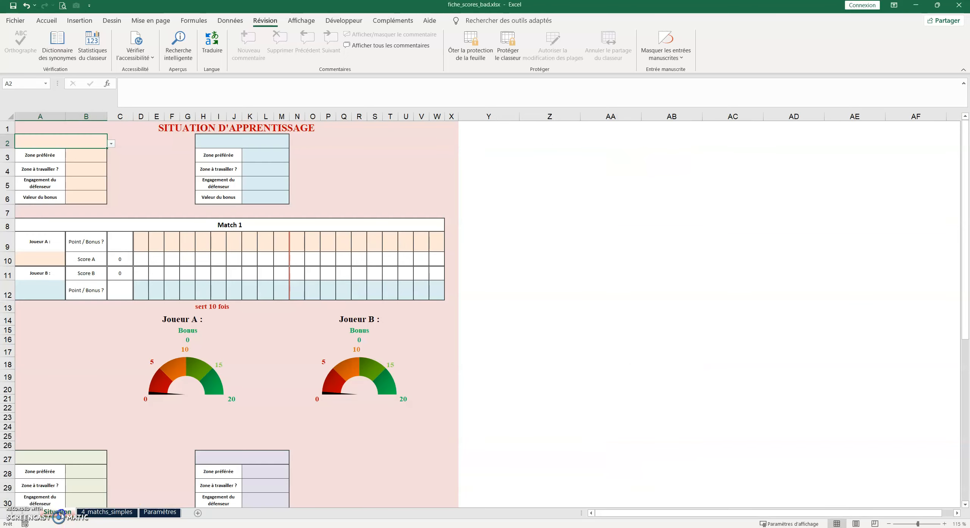
pyautogui.click(160, 512)
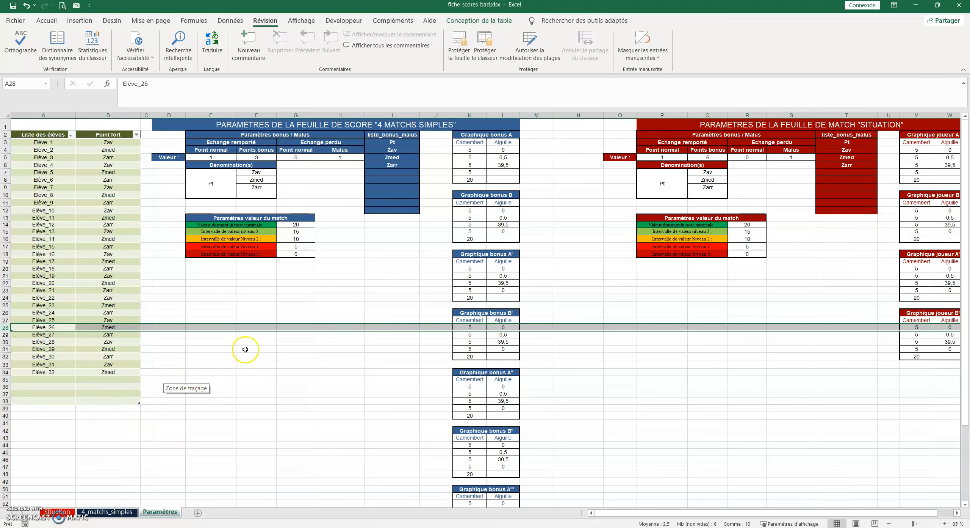
pyautogui.click(231, 356)
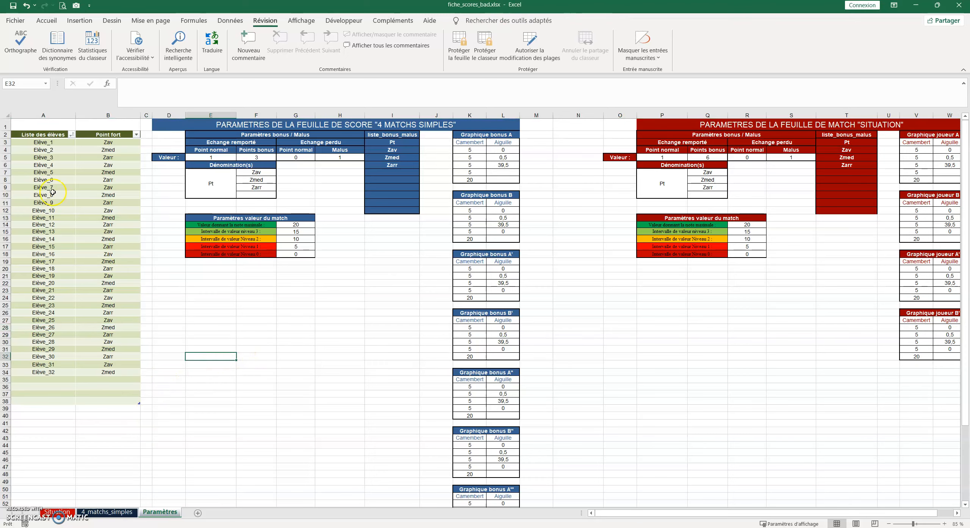
# Examine the list of students and their "Point fort" column on the Paramètres sheet.
pyautogui.moveTo(45, 141); pyautogui.dragTo(68, 371)
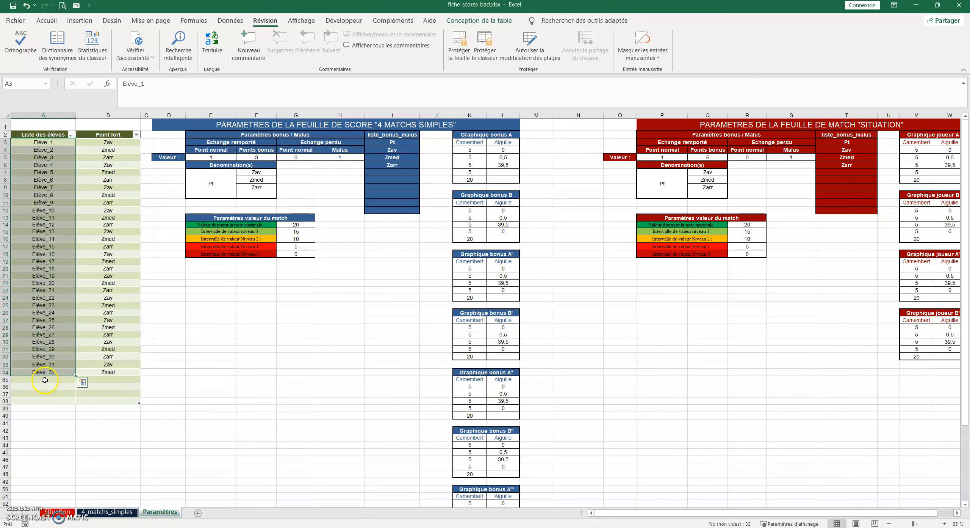
pyautogui.click(44, 379)
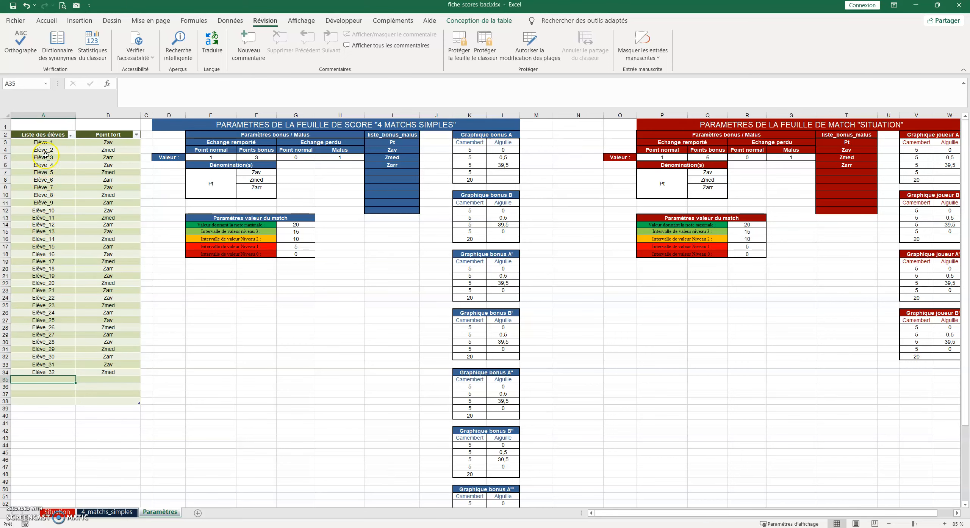
pyautogui.moveTo(47, 143); pyautogui.dragTo(43, 374)
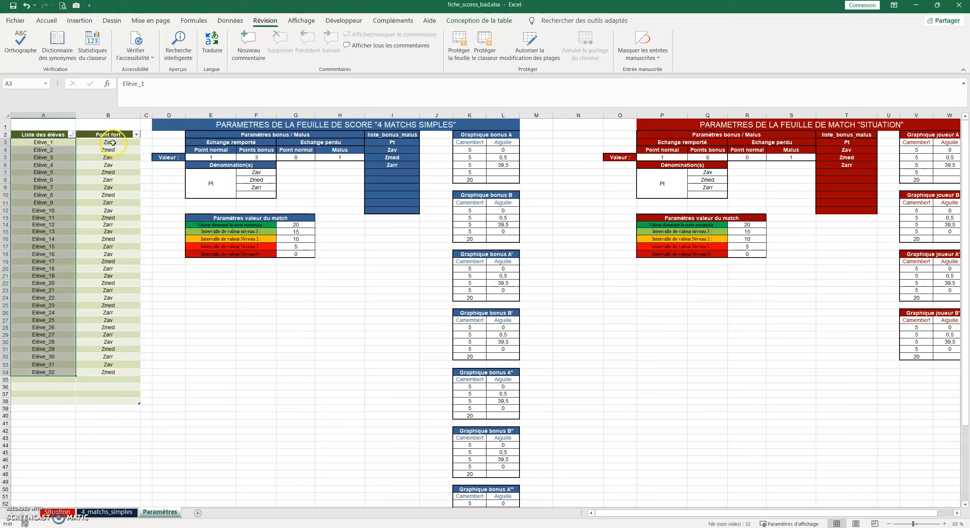
pyautogui.moveTo(113, 143); pyautogui.dragTo(95, 372)
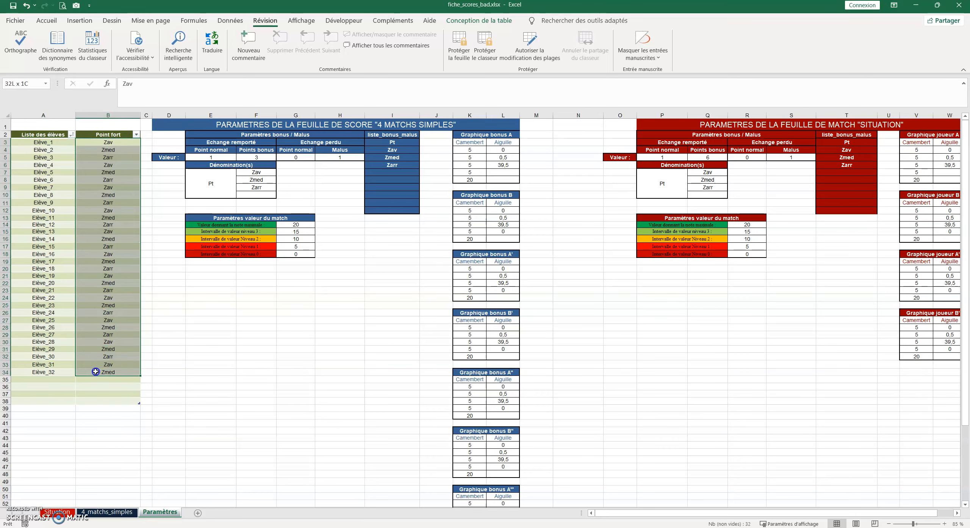
# Try choosing Elève_26 as the first player on the Situation sheet, and clear the player cell again.
pyautogui.click(56, 513)
pyautogui.click(111, 143)
pyautogui.click(57, 151)
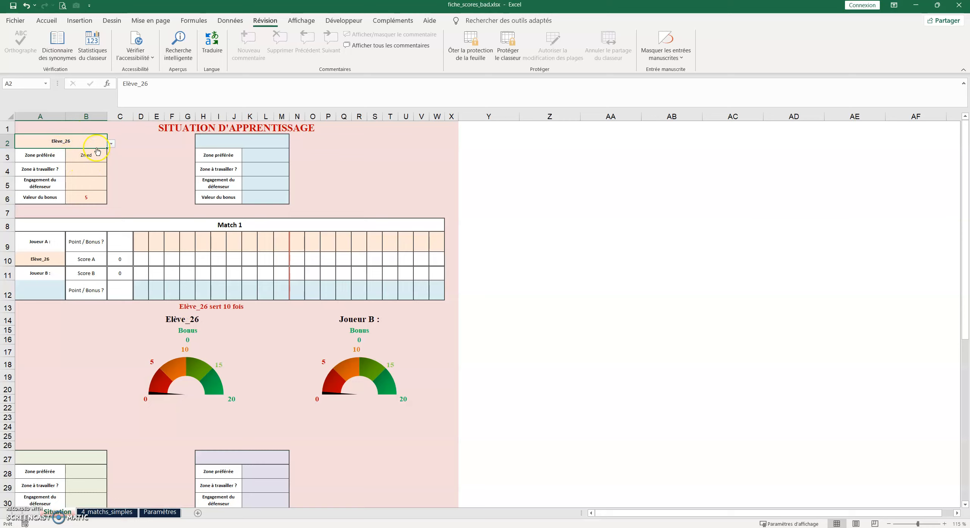
pyautogui.hotkey('alt', 'Down')
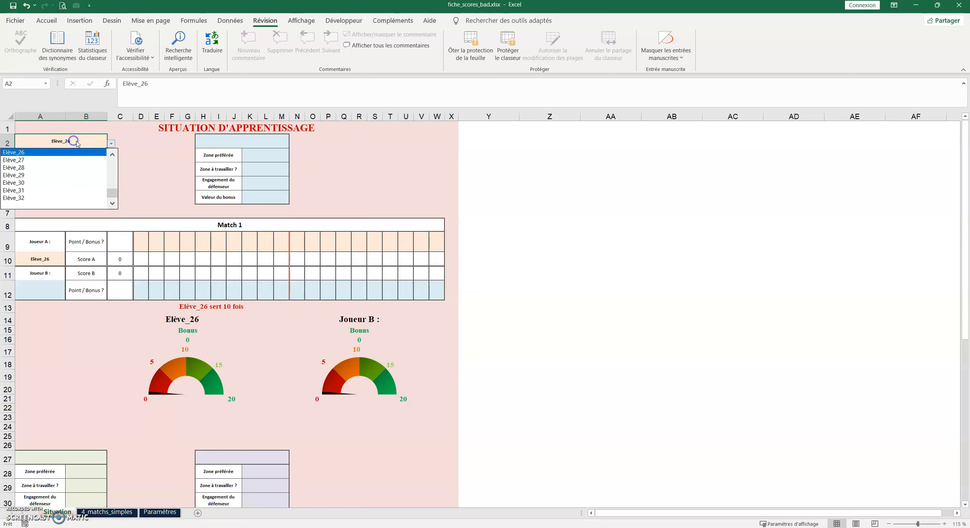
pyautogui.click(77, 141)
pyautogui.press('Delete')
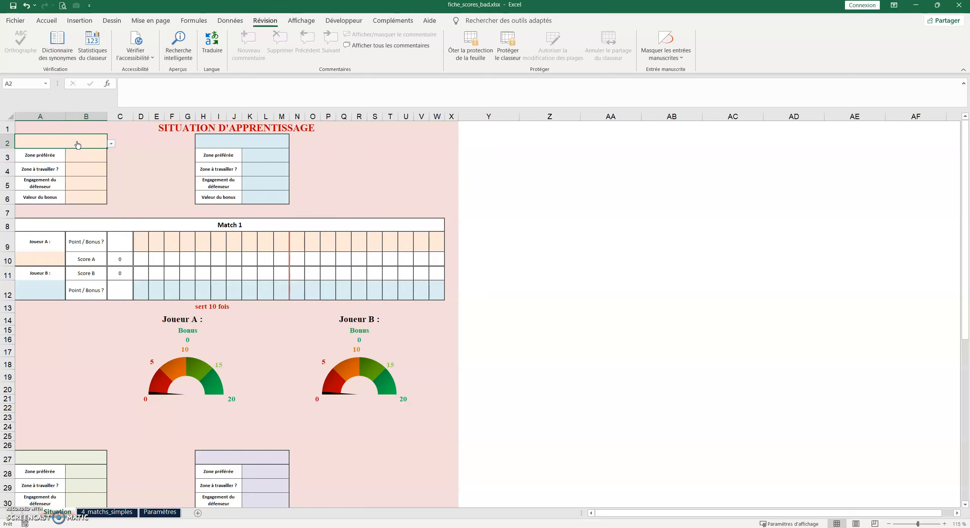
# Examine the Paramètres column blocks for the "4 matchs simples" score sheet and the "Situation" match sheet.
pyautogui.click(107, 511)
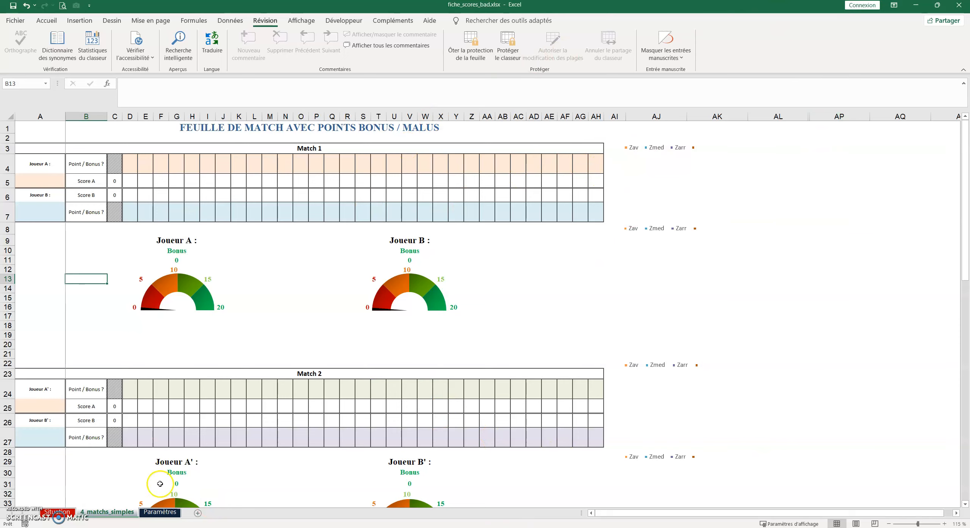
pyautogui.click(161, 512)
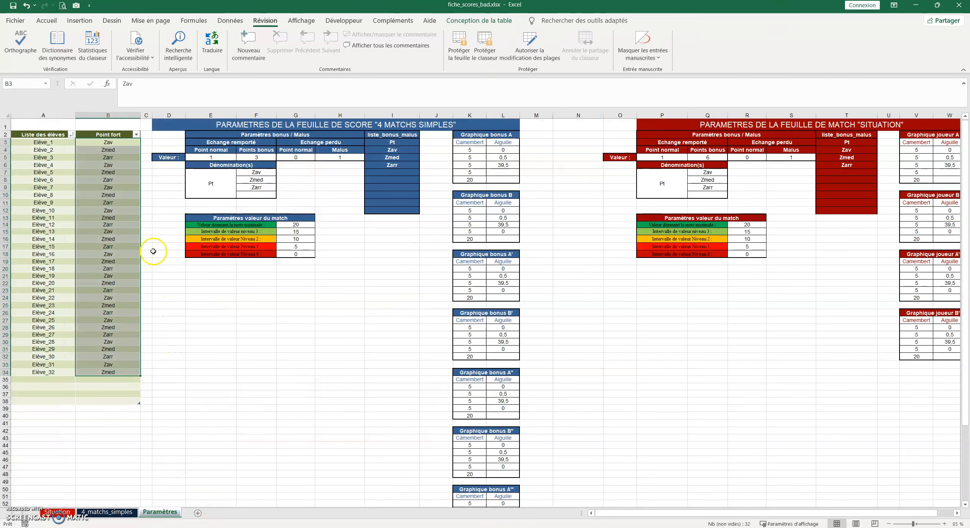
pyautogui.click(128, 260)
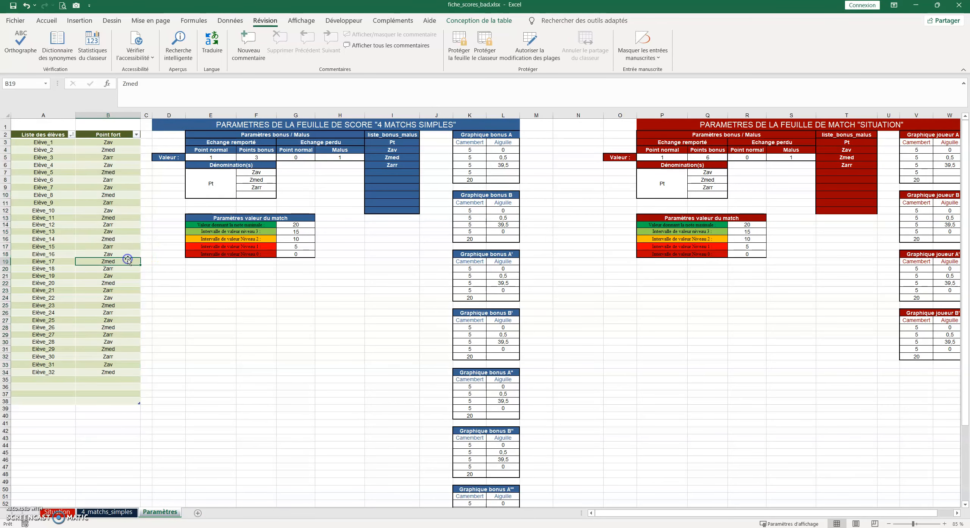
pyautogui.click(178, 289)
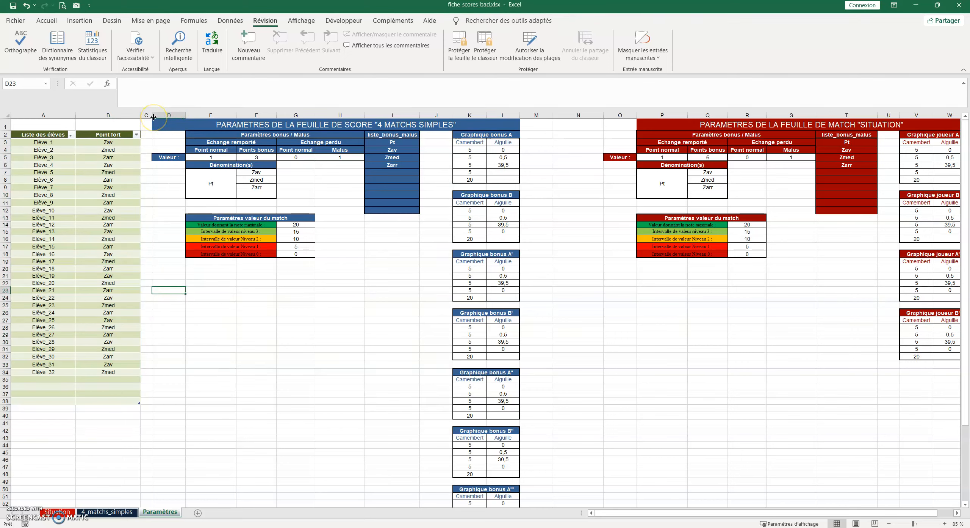
pyautogui.moveTo(156, 113); pyautogui.dragTo(507, 115)
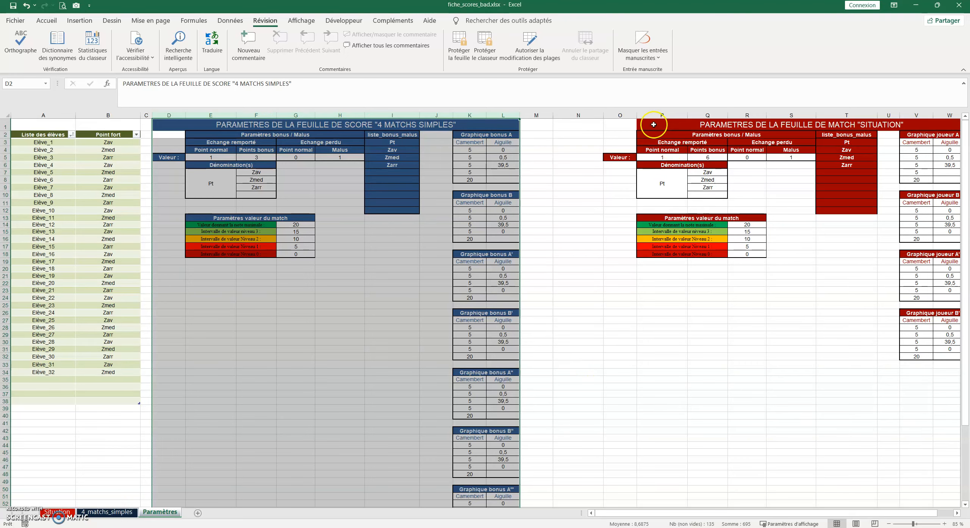
pyautogui.click(723, 110)
pyautogui.click(632, 114)
pyautogui.moveTo(633, 114); pyautogui.dragTo(930, 124)
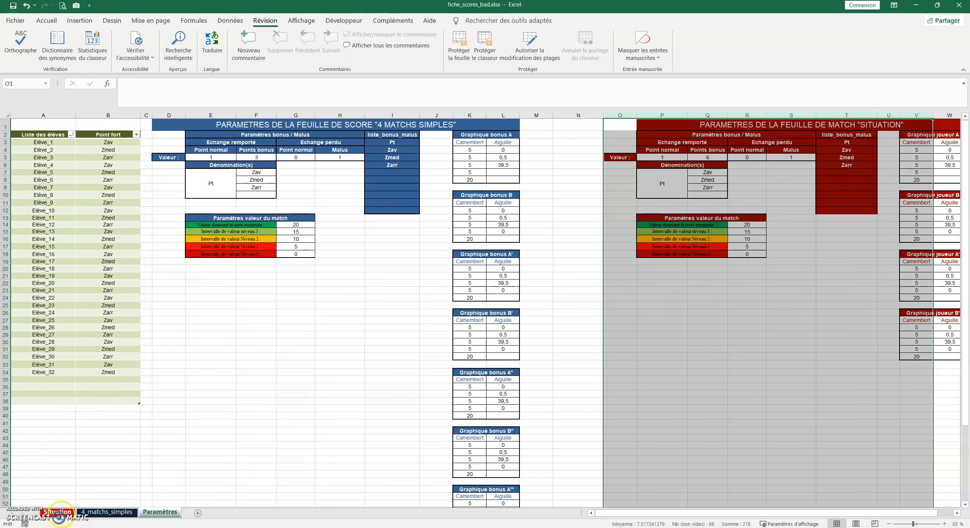
# Examine the bonus/malus parameters of the "4 matchs simples" block, including the won-rally values and denominations.
pyautogui.click(246, 279)
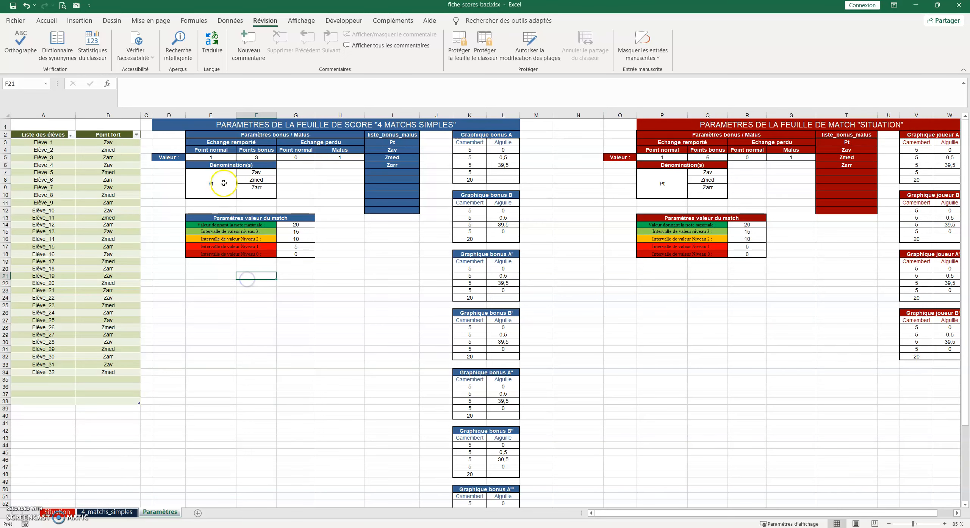
pyautogui.click(237, 134)
pyautogui.moveTo(237, 134); pyautogui.dragTo(243, 186)
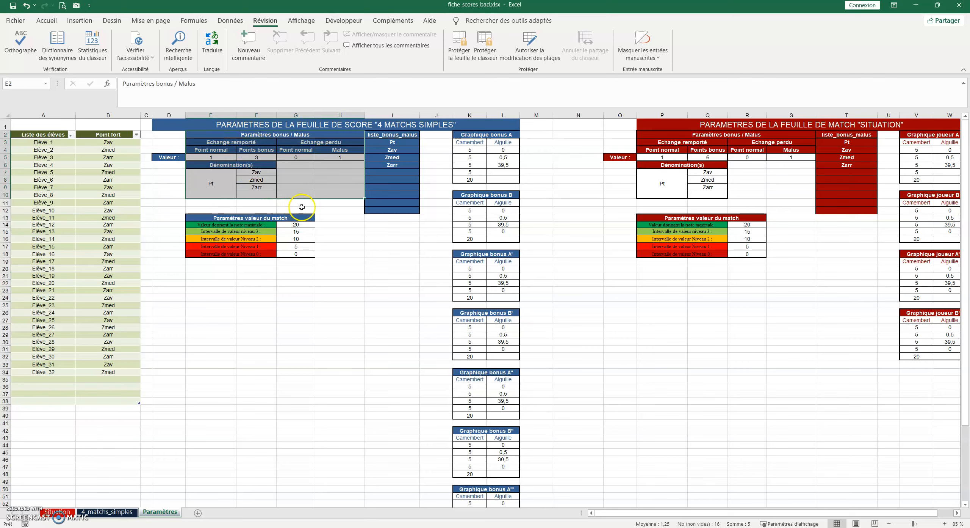
pyautogui.click(329, 201)
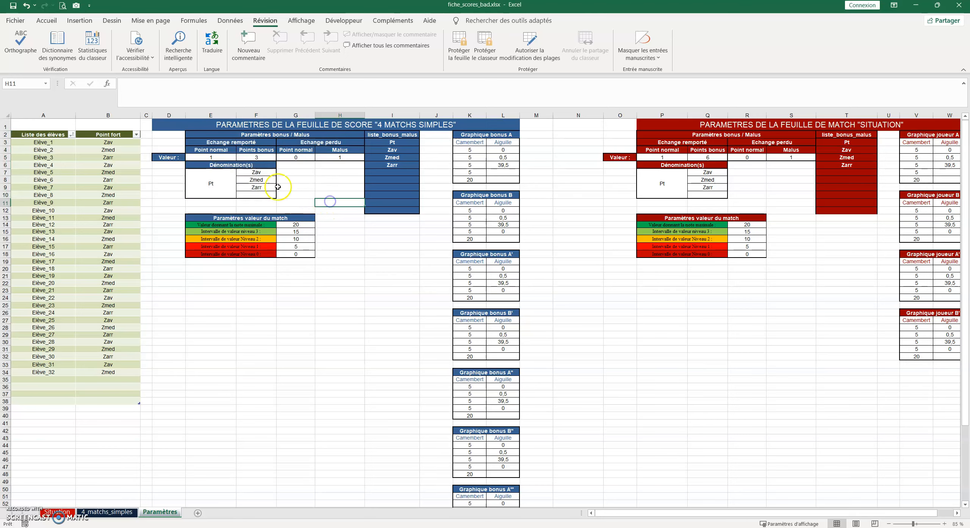
pyautogui.moveTo(212, 143); pyautogui.dragTo(217, 192)
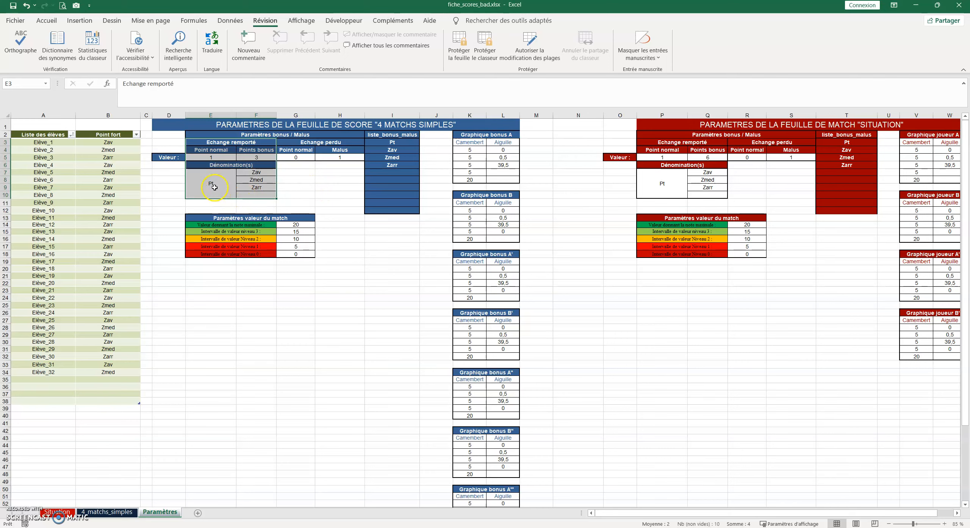
# Rename the normal point denomination in the "4 matchs simples" parameters as "Point normal".
pyautogui.click(214, 187)
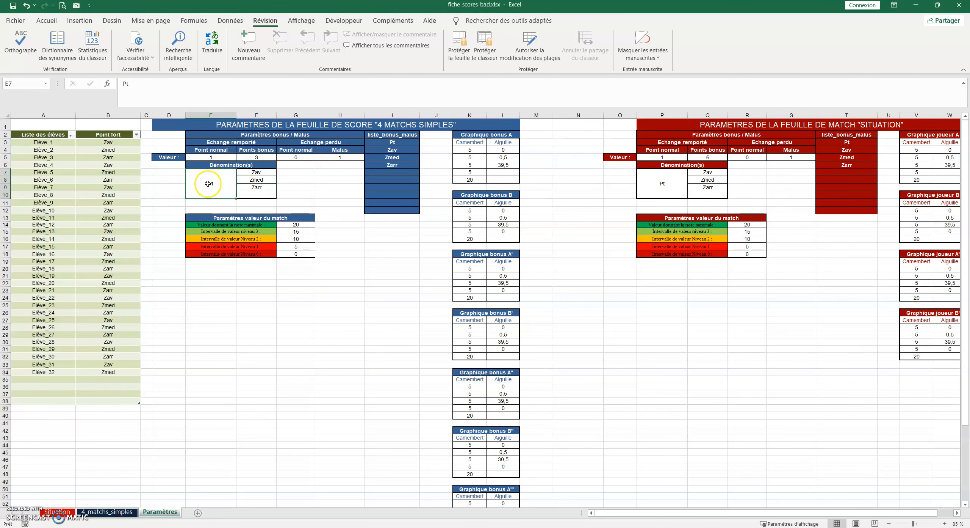
pyautogui.write('Poj')
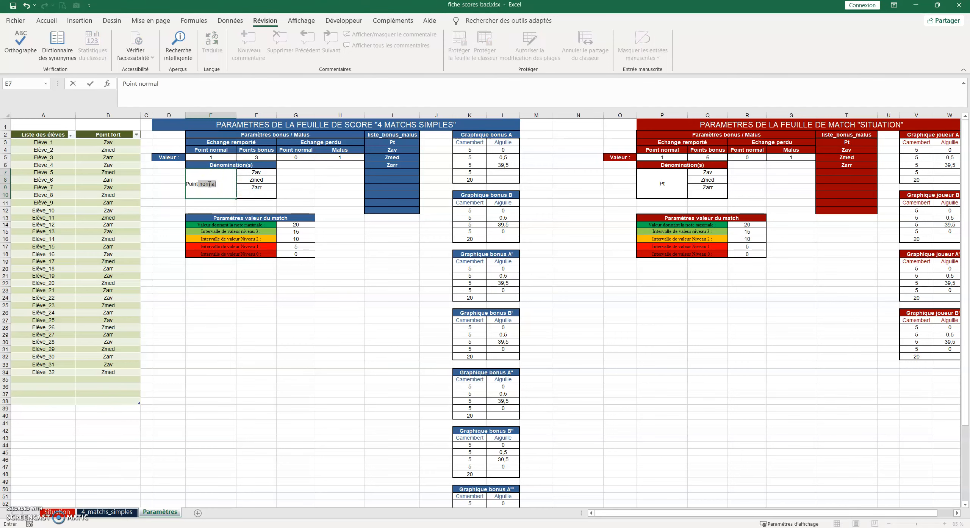
pyautogui.write('nt')
pyautogui.press('Return')
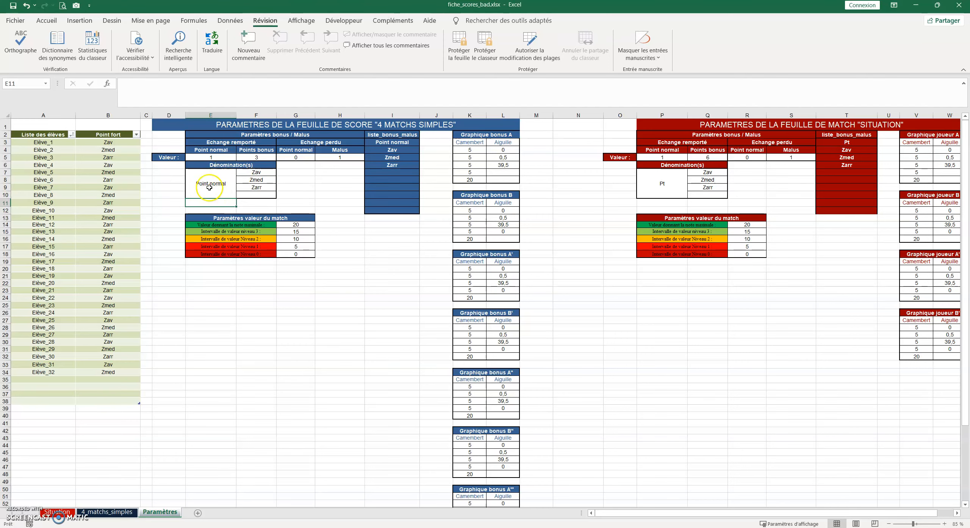
pyautogui.click(207, 189)
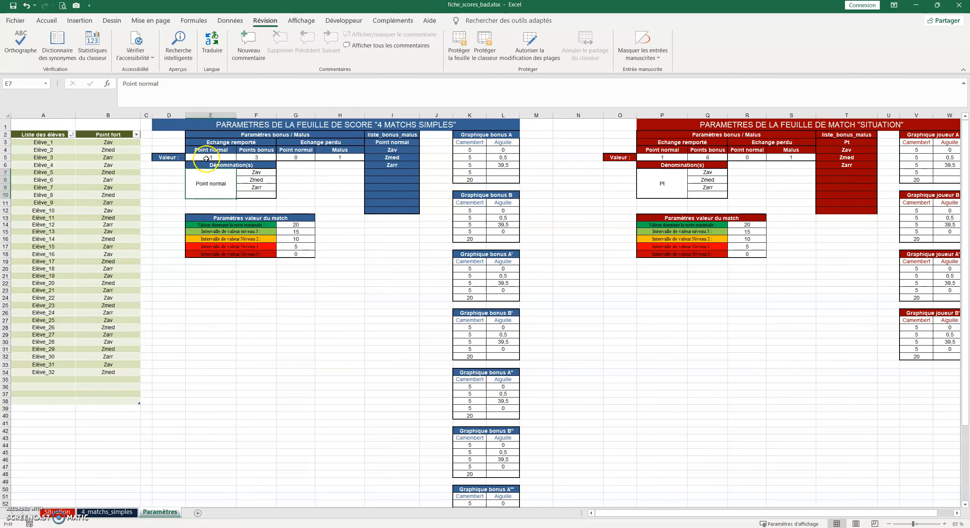
# Record a "Point normal" for Joueur A in the first point cell of Match 1 on the 4_matchs_simples sheet.
pyautogui.click(109, 511)
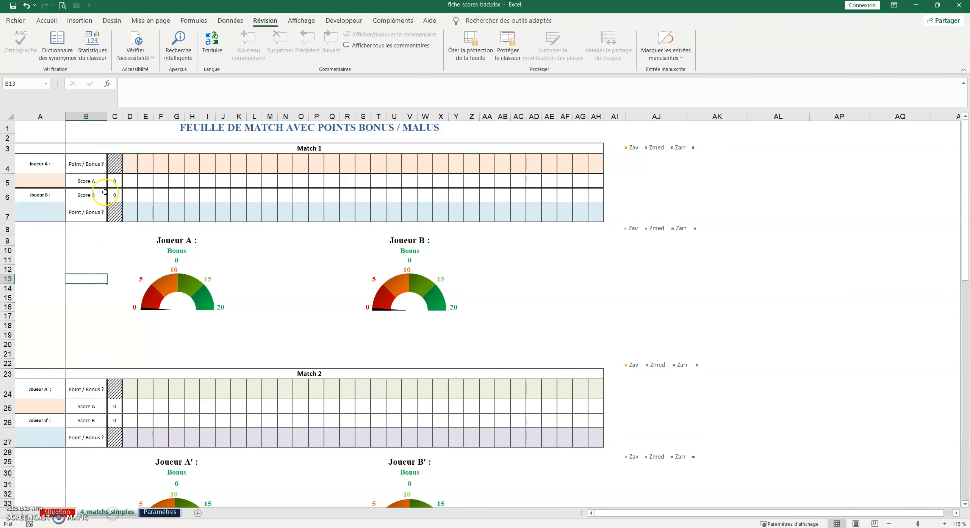
pyautogui.click(130, 163)
pyautogui.click(142, 169)
pyautogui.moveTo(136, 207); pyautogui.dragTo(136, 180)
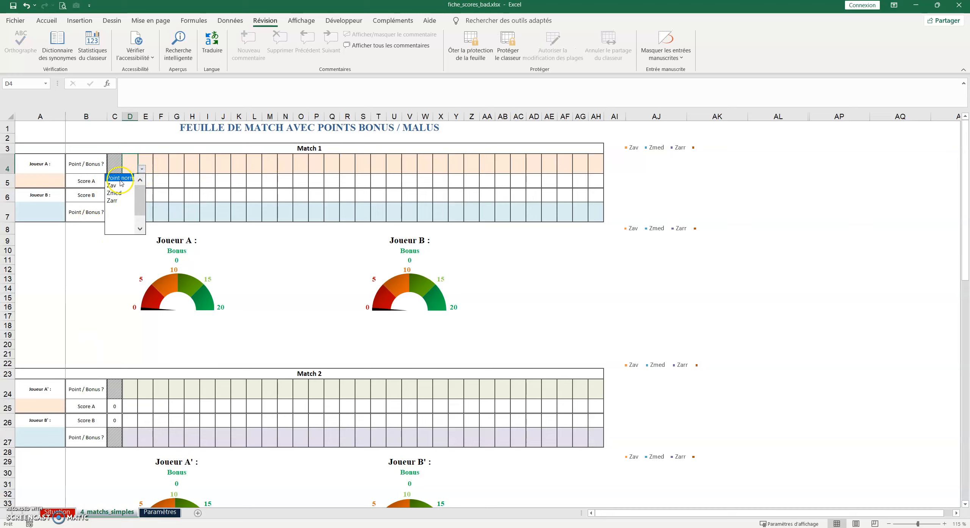
pyautogui.click(121, 179)
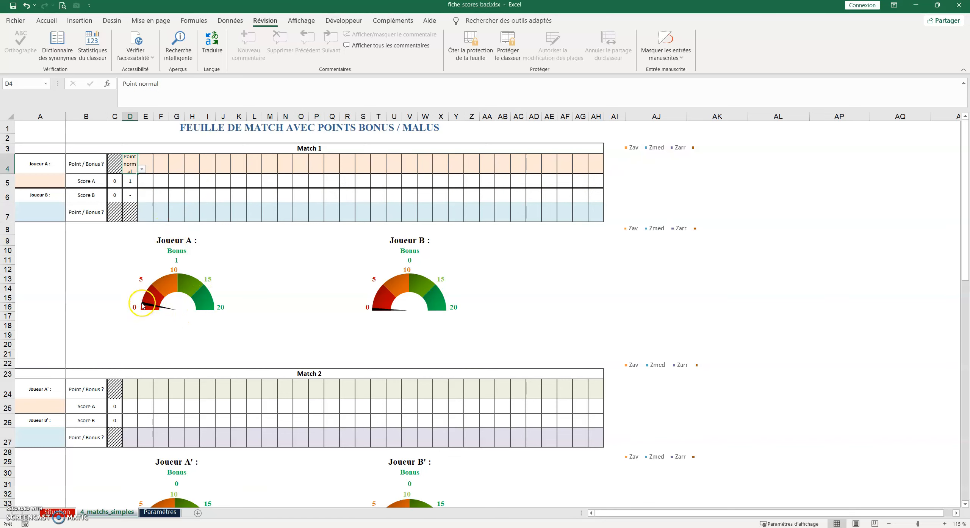
# Set the won-rally normal point value for "4 matchs simples" to 0 and view Joueur A's gauge in Match 1.
pyautogui.click(158, 510)
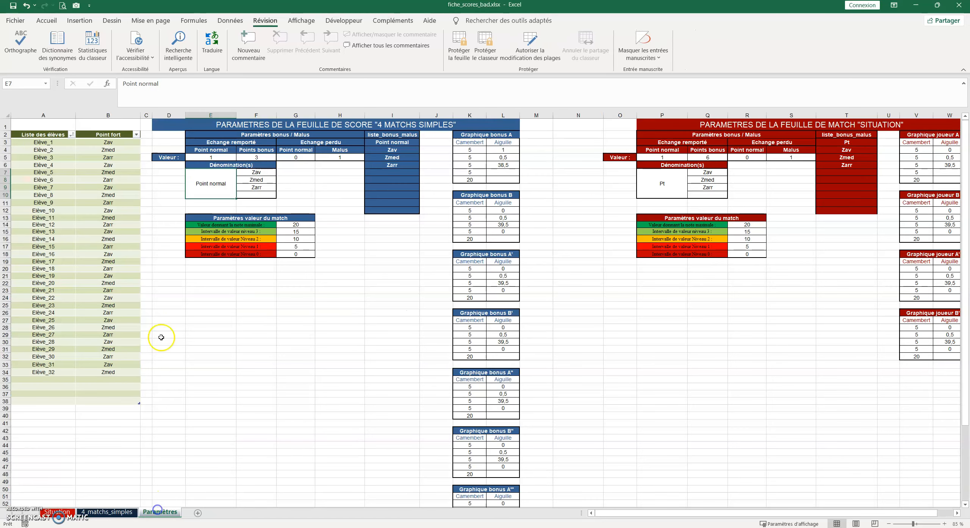
pyautogui.click(211, 155)
pyautogui.write('0')
pyautogui.press('Return')
pyautogui.click(103, 511)
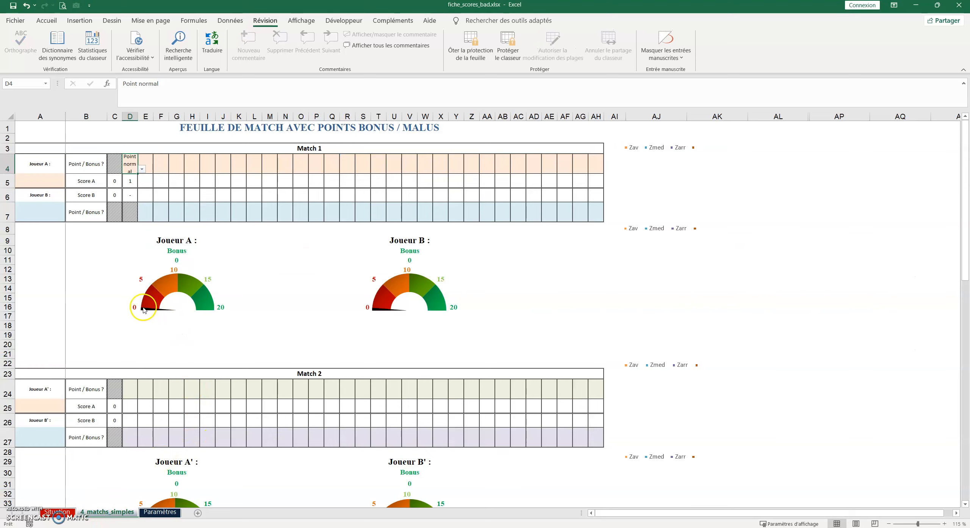
# Set the won-rally normal point value for "4 matchs simples" to 3 and check Joueur A's Match 1 gauge.
pyautogui.click(155, 511)
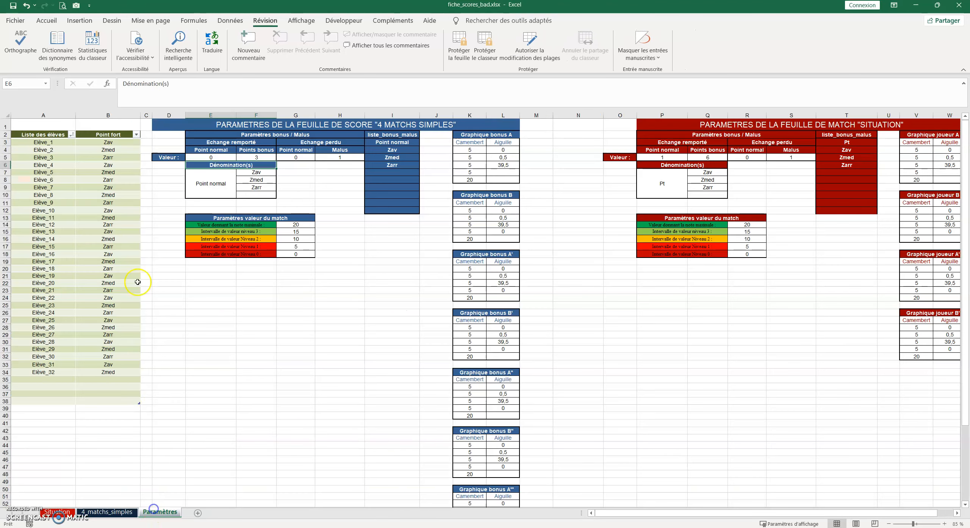
pyautogui.click(213, 156)
pyautogui.write('3')
pyautogui.press('Return')
pyautogui.click(107, 511)
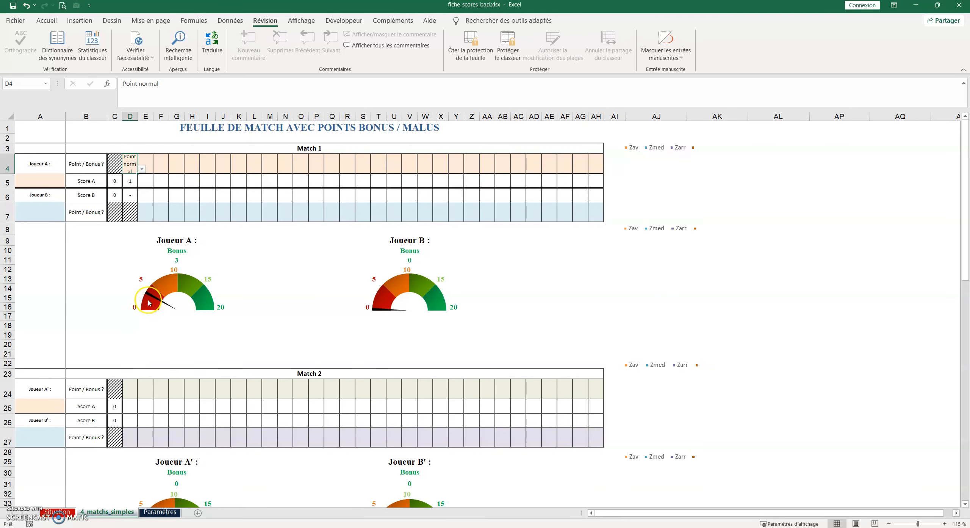
pyautogui.moveTo(147, 295)
# Set the won-rally normal point value in the "4 matchs simples" parameters to 1.
pyautogui.click(160, 511)
pyautogui.click(214, 155)
pyautogui.write('1')
pyautogui.press('Return')
# Rename the normal point denomination in the "4 matchs simples" parameters as "Pt".
pyautogui.click(217, 186)
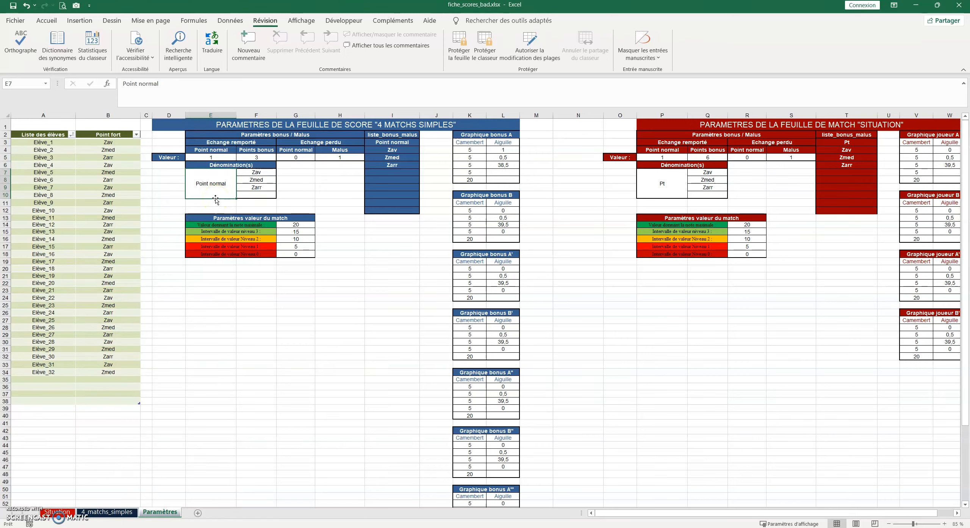
pyautogui.write('p')
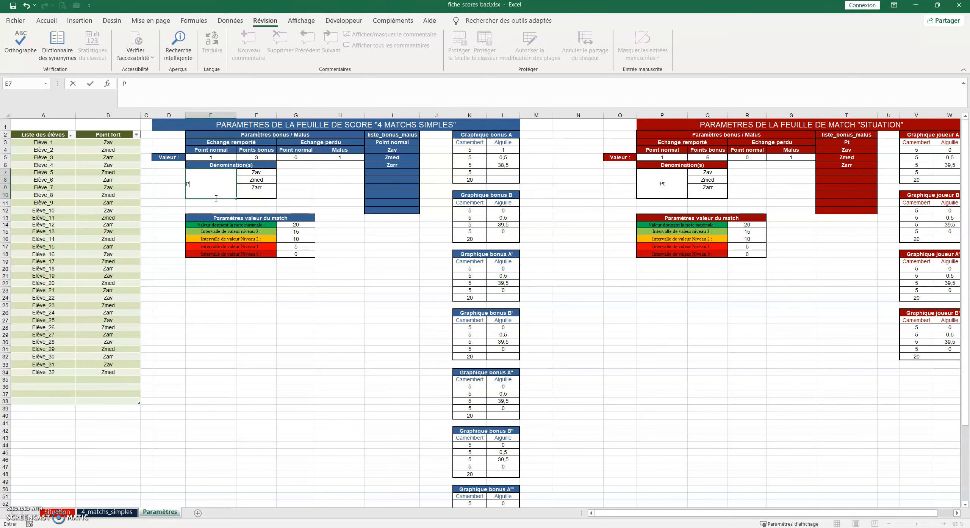
pyautogui.press('Return')
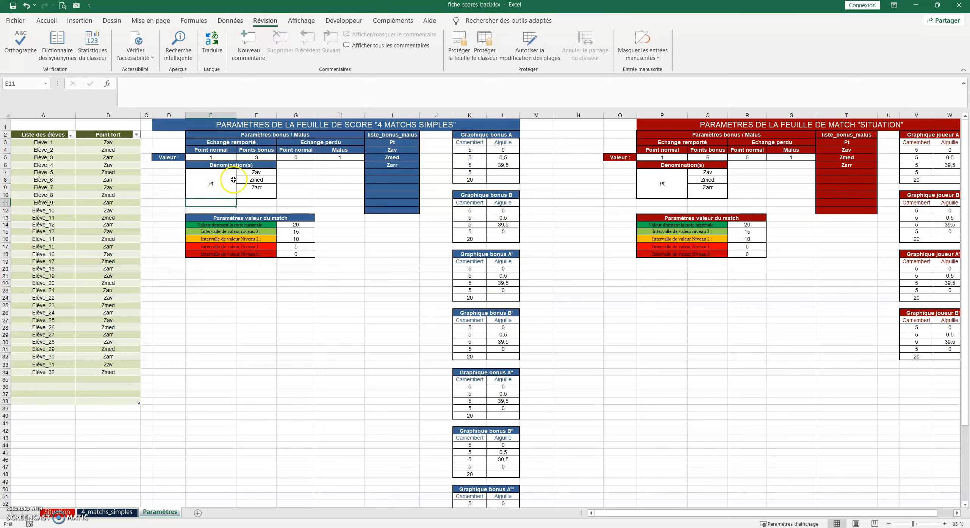
# Rename the three bonus point denominations in the "4 matchs simples" parameters as Fix, Esp and Vit.
pyautogui.moveTo(253, 172); pyautogui.dragTo(251, 184)
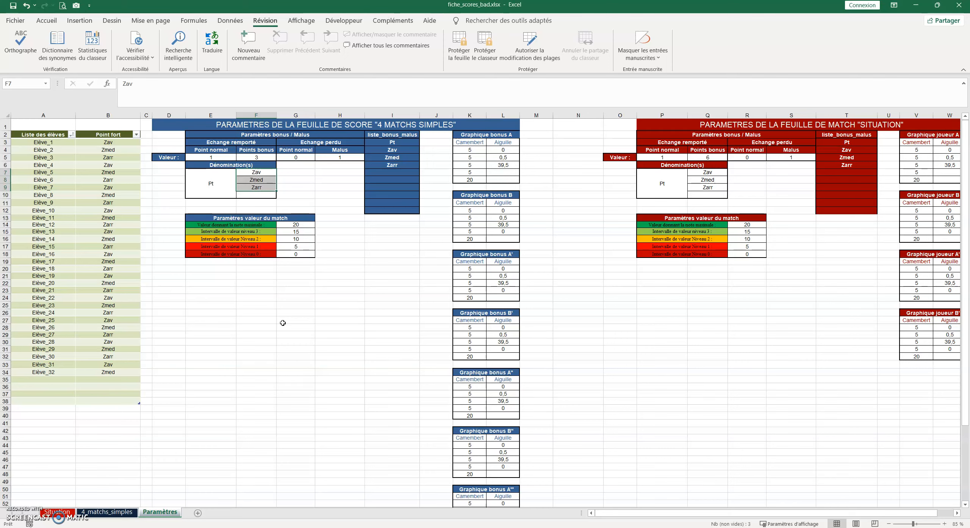
pyautogui.write('Fix')
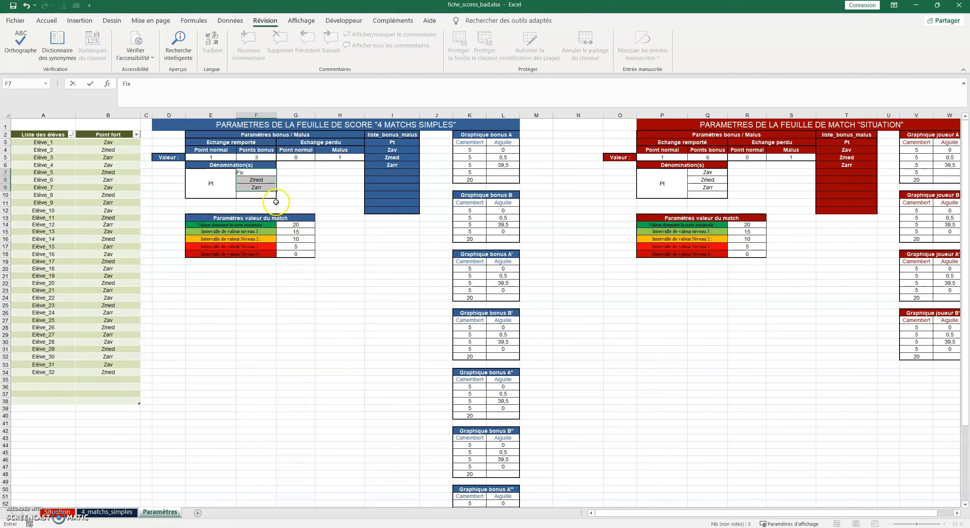
pyautogui.press('Return')
pyautogui.write('Esp')
pyautogui.press('Return')
pyautogui.write('Vit')
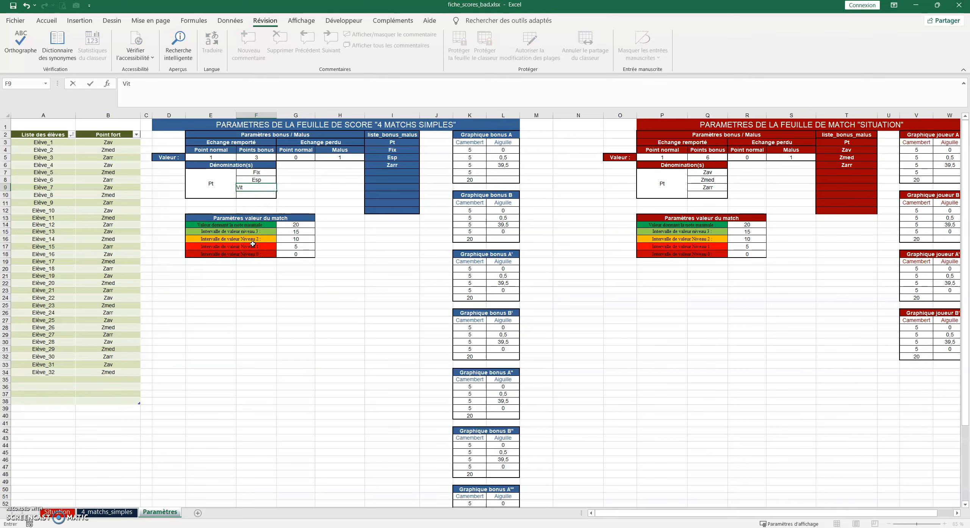
pyautogui.press('Return')
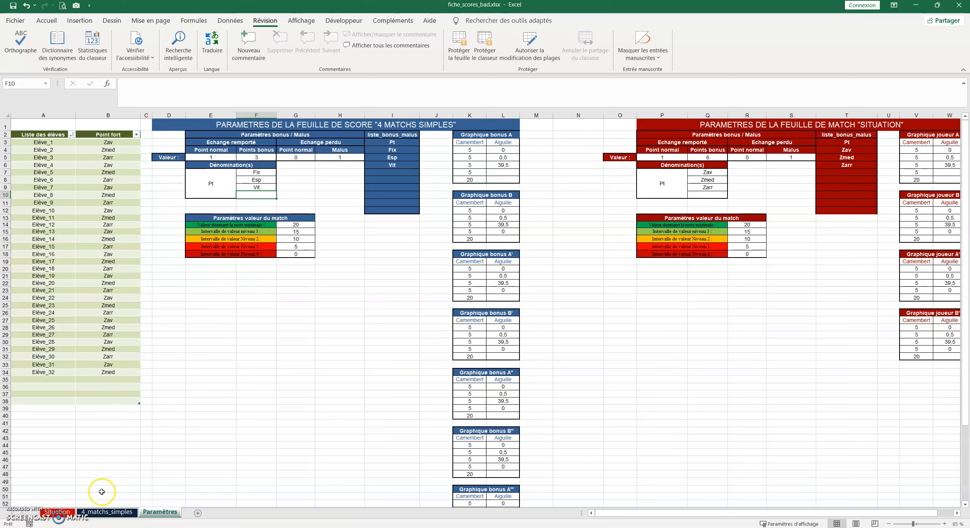
# Record a Pt in D4 and a Fix in E4 for Joueur A in Match 1 of the 4_matchs_simples sheet.
pyautogui.click(107, 511)
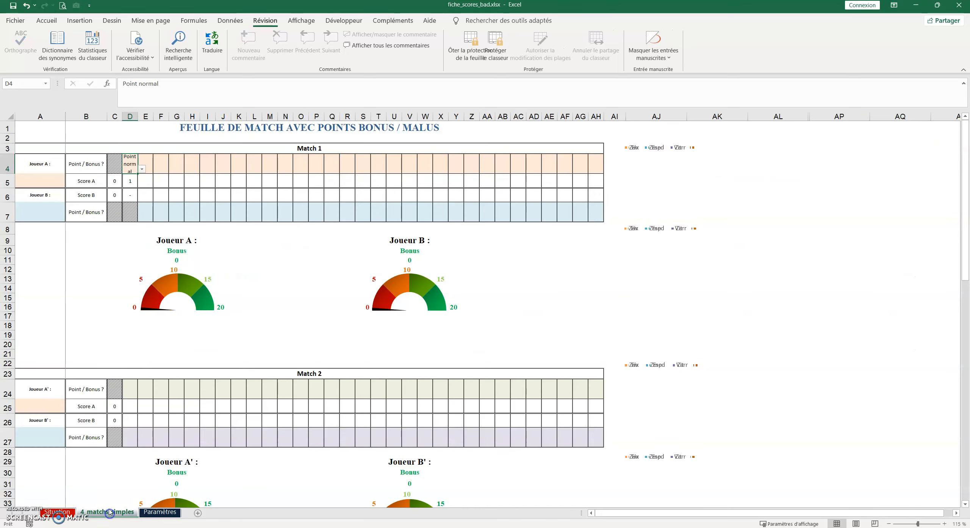
pyautogui.click(141, 169)
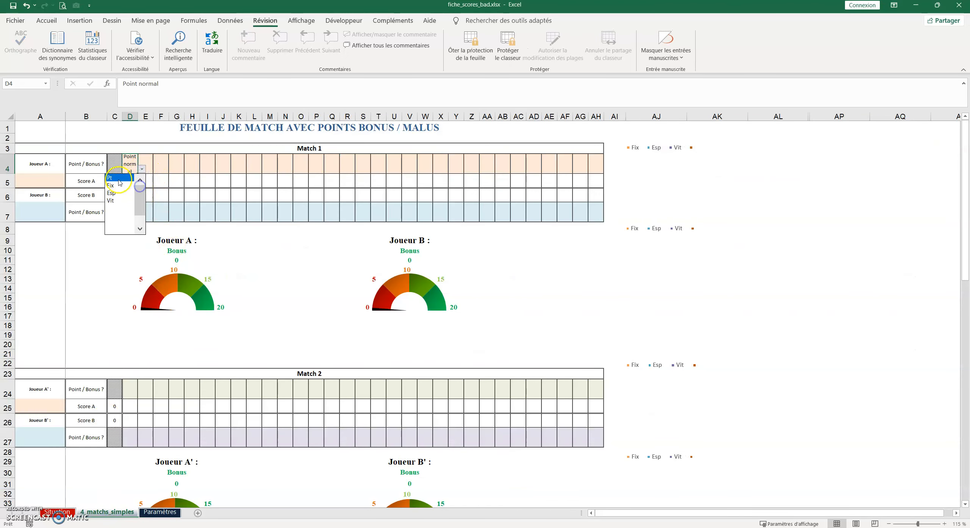
pyautogui.click(114, 177)
pyautogui.click(148, 163)
pyautogui.click(157, 169)
pyautogui.click(156, 181)
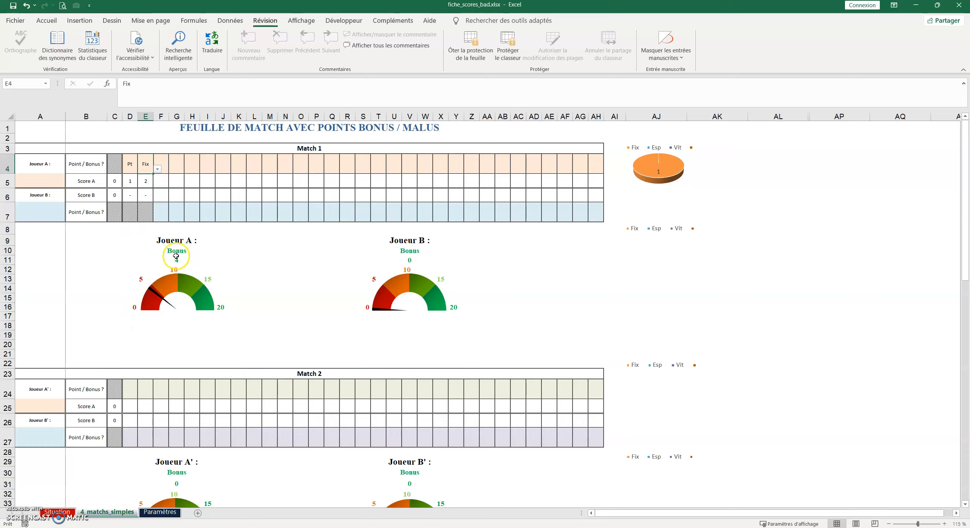
# Clear Joueur A's point in D4 and record a Fix bonus in F4.
pyautogui.click(130, 168)
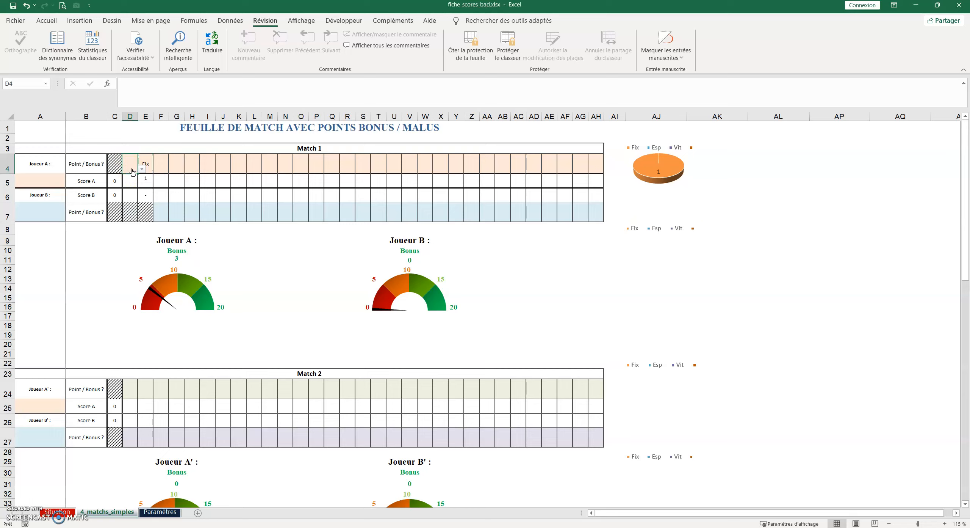
pyautogui.click(160, 169)
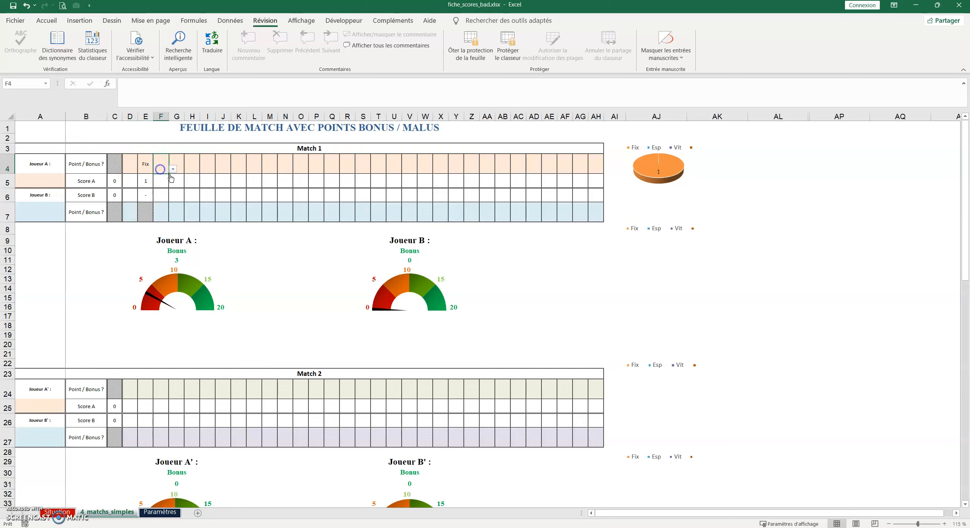
pyautogui.click(173, 168)
pyautogui.click(159, 206)
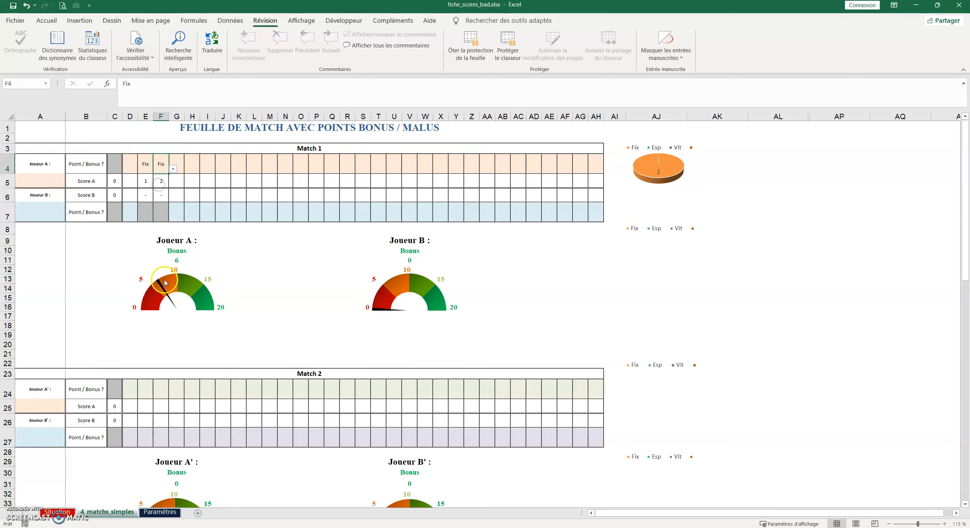
# Set the won-rally bonus point value for "4 matchs simples" to 6 and check Joueur A's Match 1 gauge.
pyautogui.click(152, 512)
pyautogui.click(257, 158)
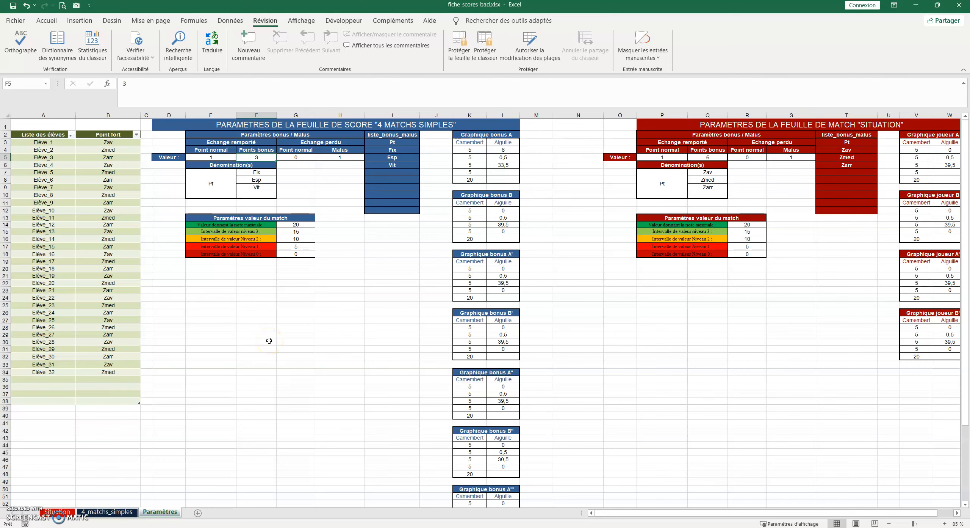
pyautogui.write('6')
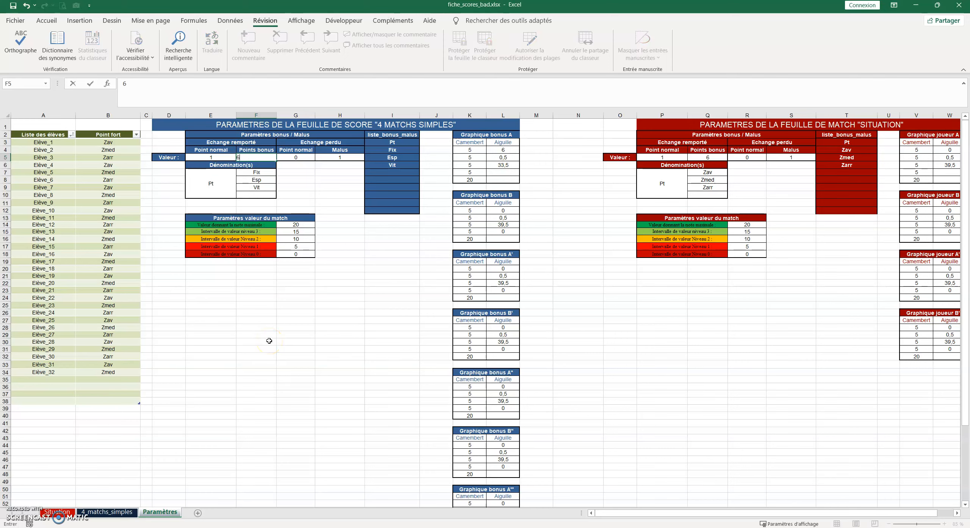
pyautogui.press('Return')
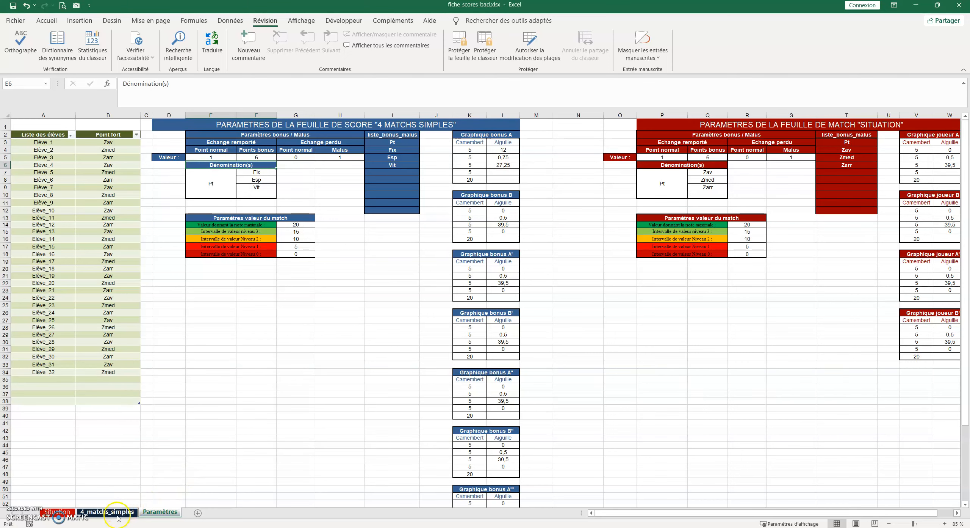
pyautogui.click(101, 513)
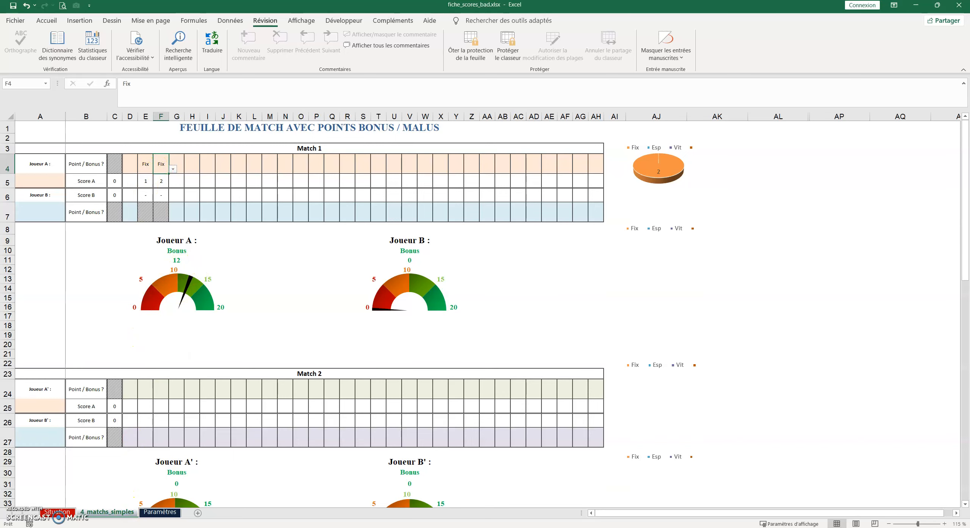
# Set the lost-rally normal point value in the "4 matchs simples" parameters to 1.
pyautogui.click(159, 512)
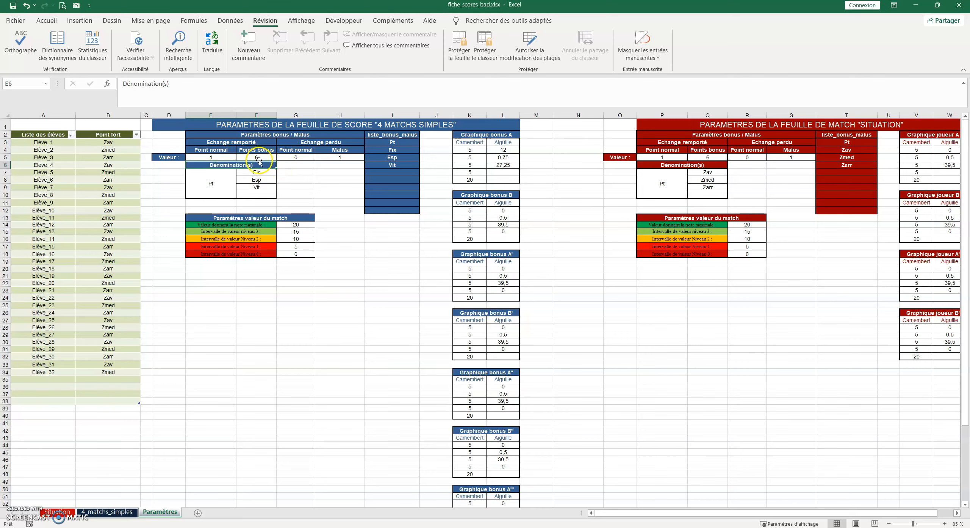
pyautogui.click(333, 170)
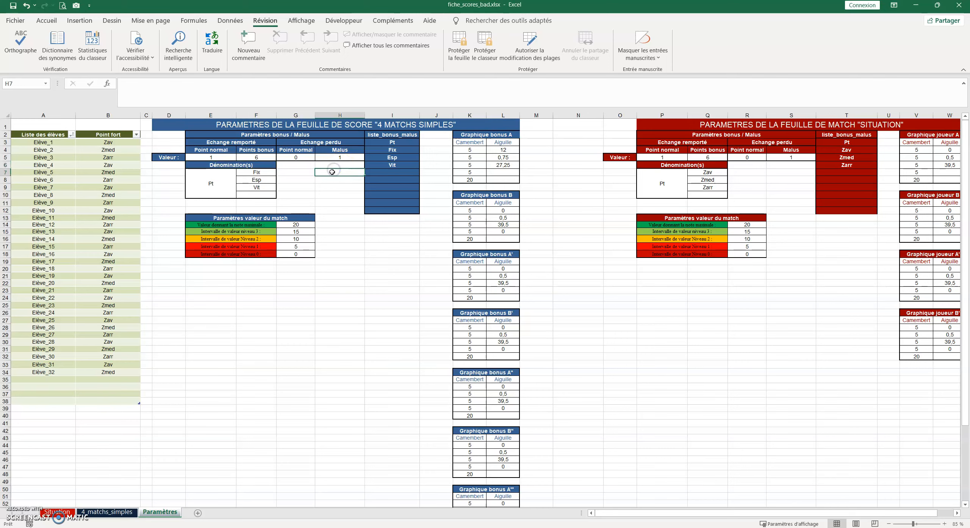
pyautogui.click(296, 157)
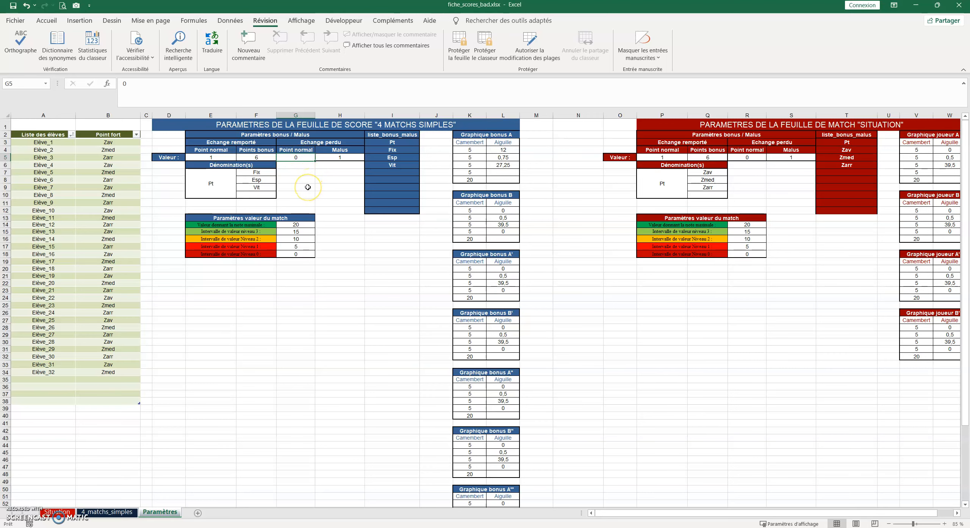
pyautogui.write('1')
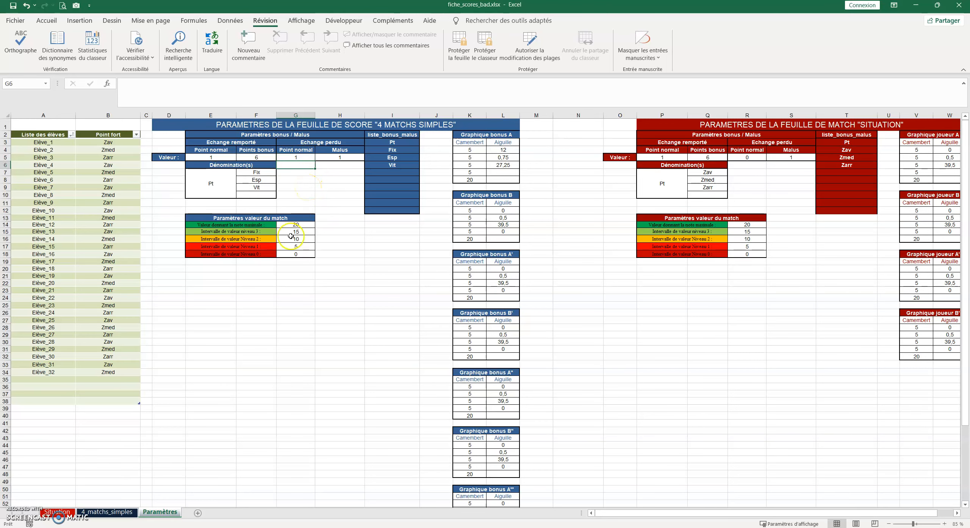
# Record a Pt for Joueur B in G7 of Match 1 on the 4_matchs_simples sheet.
pyautogui.click(107, 511)
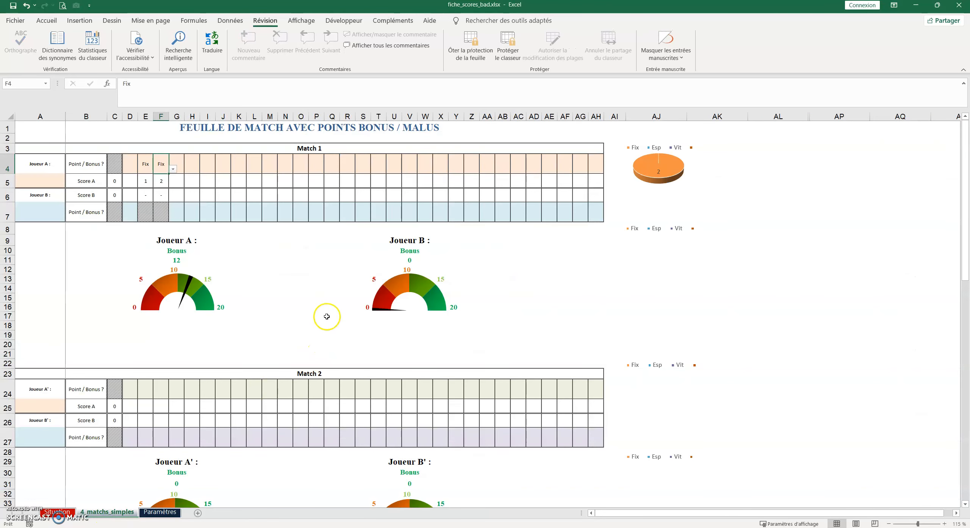
pyautogui.click(176, 213)
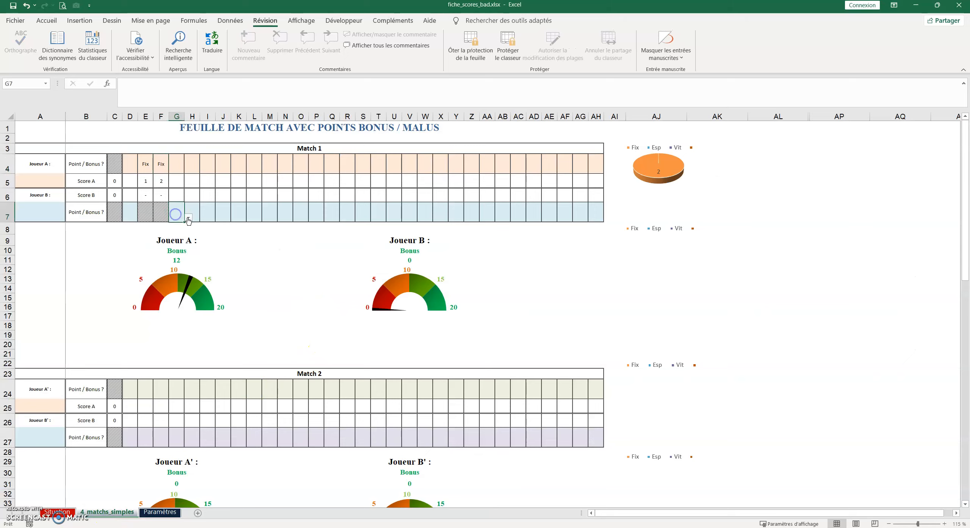
pyautogui.click(188, 217)
pyautogui.click(163, 227)
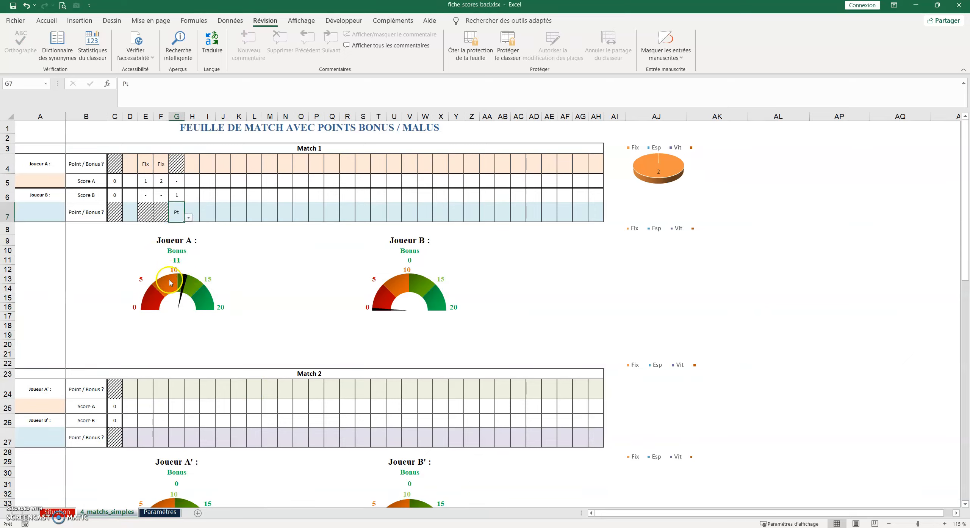
# Raise the lost-rally normal point value for "4 matchs simples" and view Joueur A's Match 1 gauge.
pyautogui.click(160, 511)
pyautogui.click(295, 158)
pyautogui.write('0')
pyautogui.press('Return')
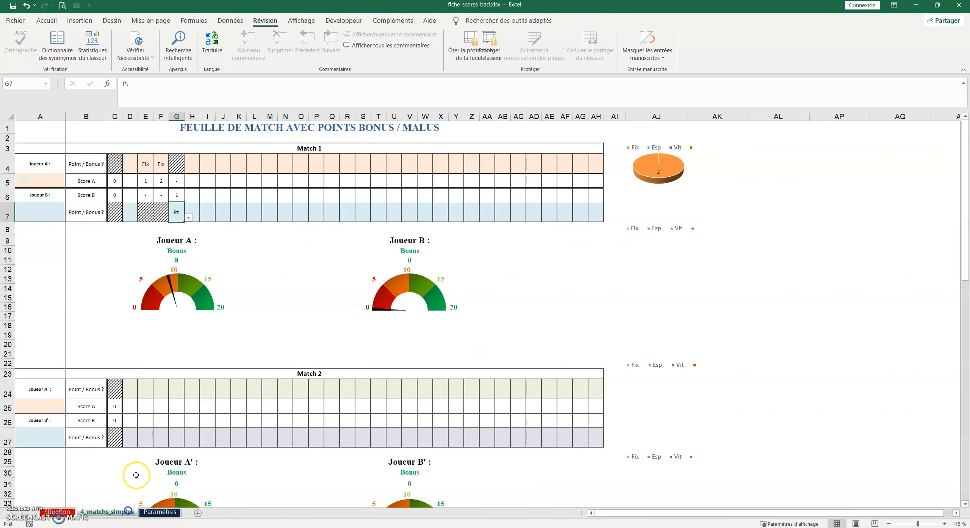
pyautogui.click(122, 512)
# Record another Pt for Joueur B in H7 of Match 1.
pyautogui.click(196, 213)
pyautogui.click(206, 218)
pyautogui.moveTo(205, 247); pyautogui.dragTo(202, 231)
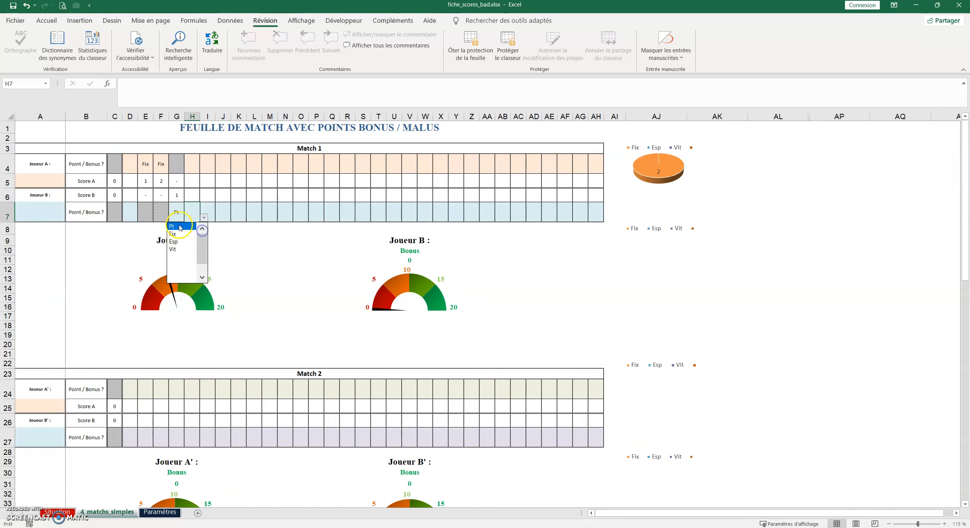
pyautogui.click(180, 226)
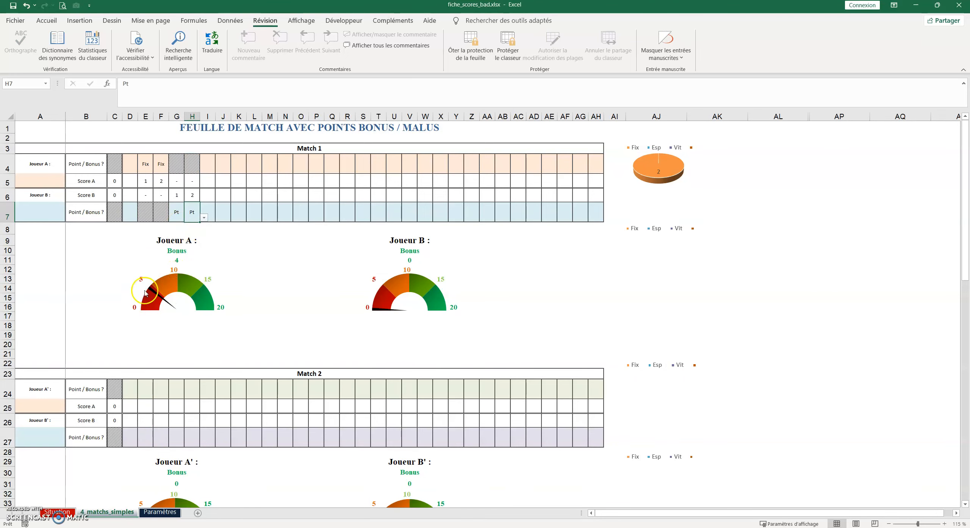
# Set the lost-rally normal point value in the "4 matchs simples" parameters to 0.
pyautogui.click(159, 512)
pyautogui.click(290, 157)
pyautogui.write('0')
pyautogui.press('Return')
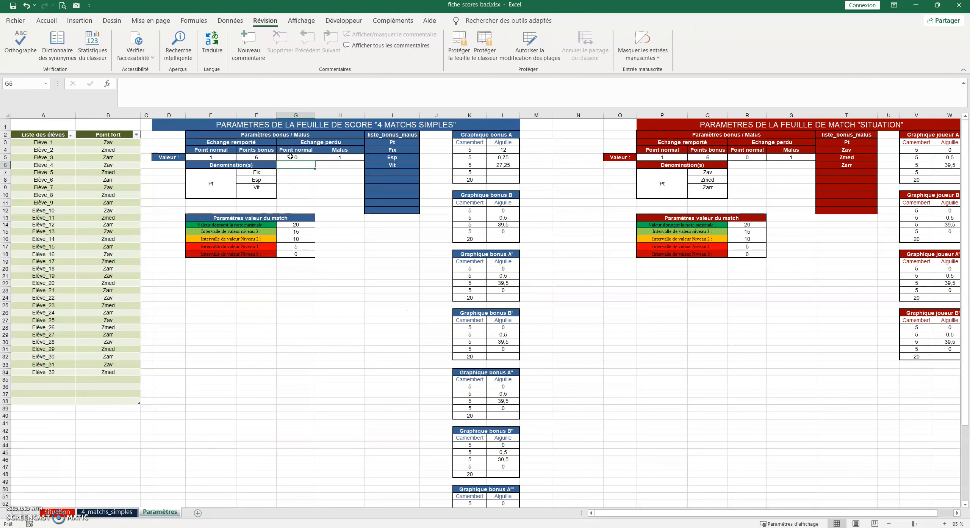
# Examine the Malus value and the bonus denominations it applies to in the "4 matchs simples" parameters.
pyautogui.click(340, 158)
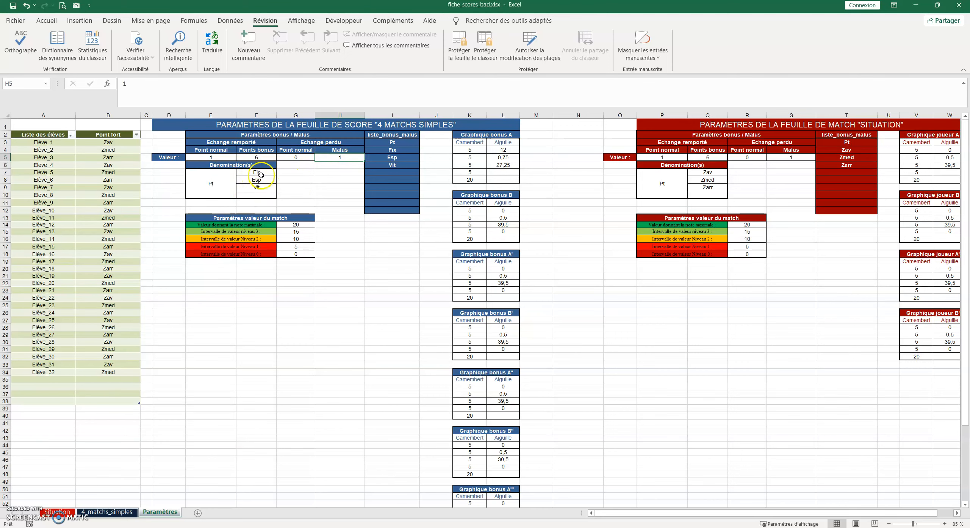
pyautogui.moveTo(257, 172); pyautogui.dragTo(257, 196)
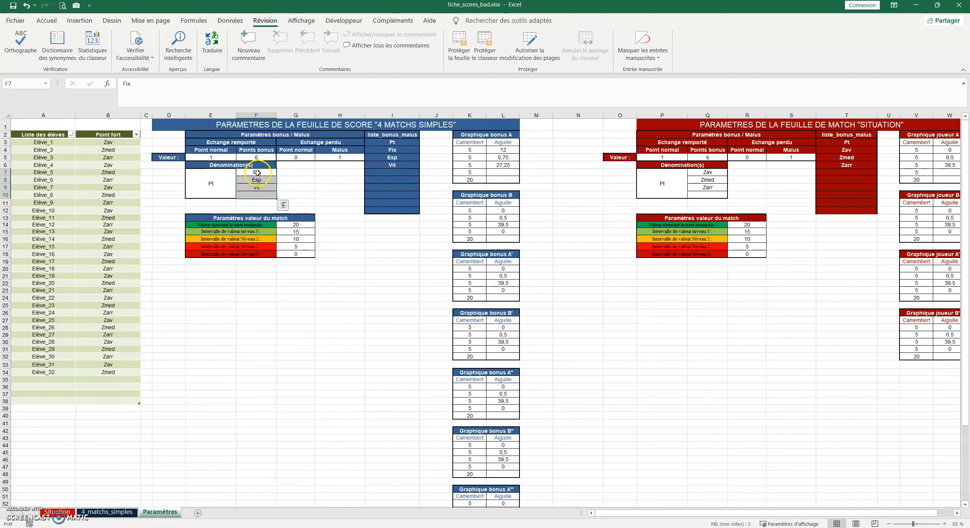
pyautogui.click(341, 157)
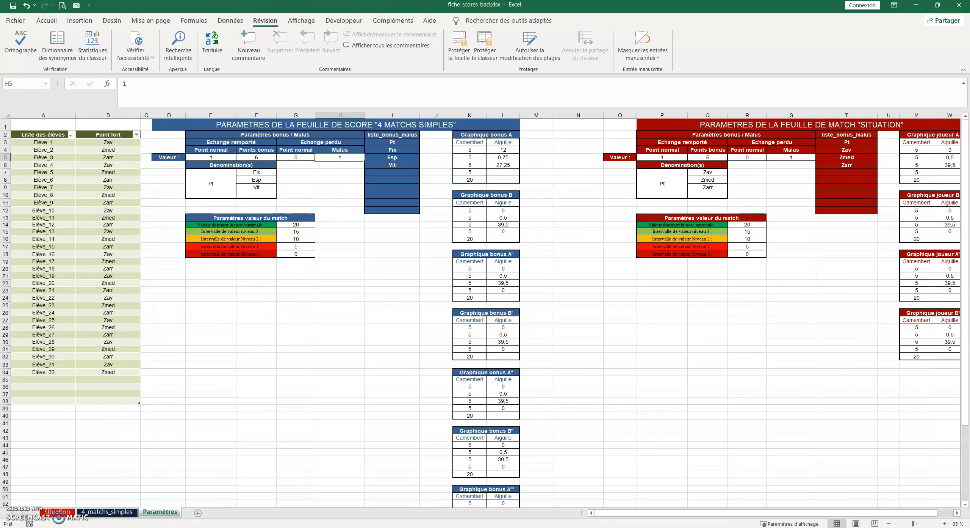
# Check Joueur B's normal points in Match 1 and record a Fix bonus for Joueur B in I7.
pyautogui.click(112, 519)
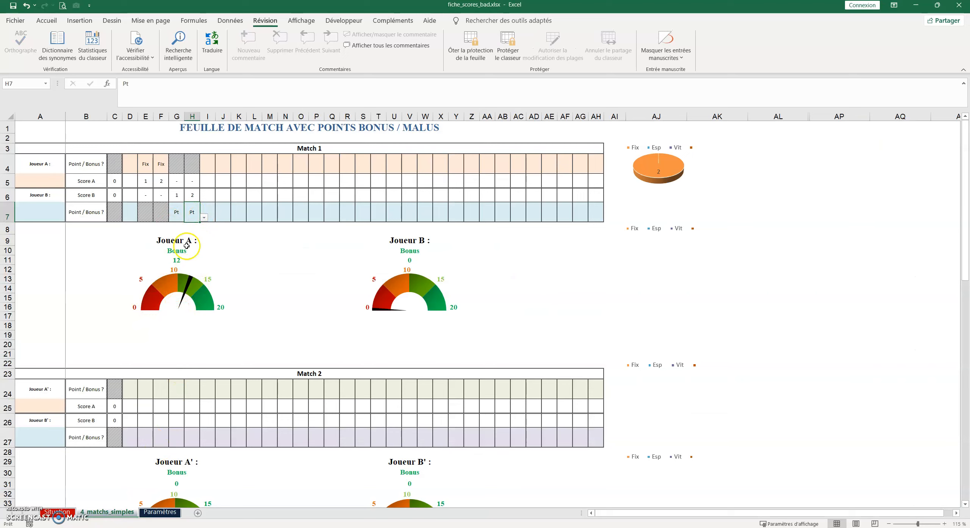
pyautogui.moveTo(176, 209); pyautogui.dragTo(189, 206)
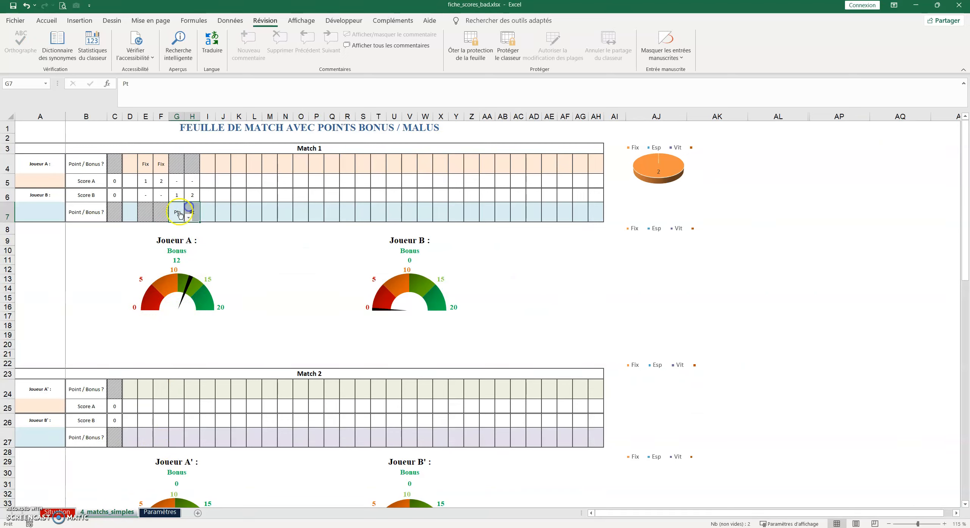
pyautogui.click(207, 213)
pyautogui.click(219, 217)
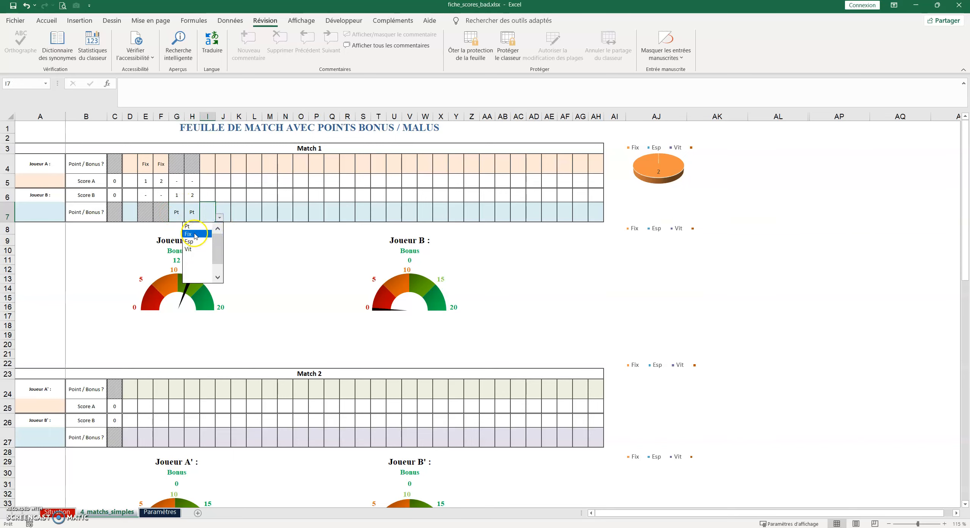
pyautogui.click(195, 234)
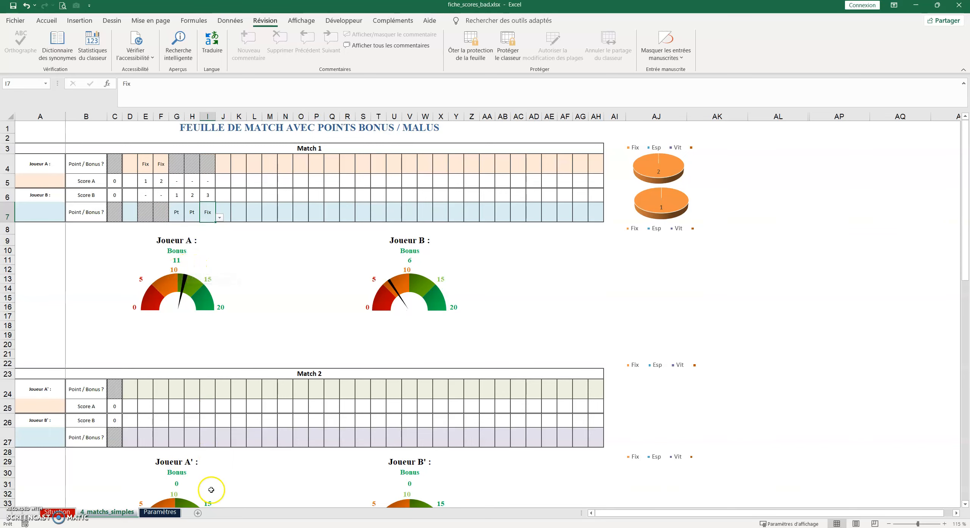
# Set the lost-rally Malus value in the "4 matchs simples" parameters to 3.
pyautogui.click(160, 512)
pyautogui.write('3')
pyautogui.press('Return')
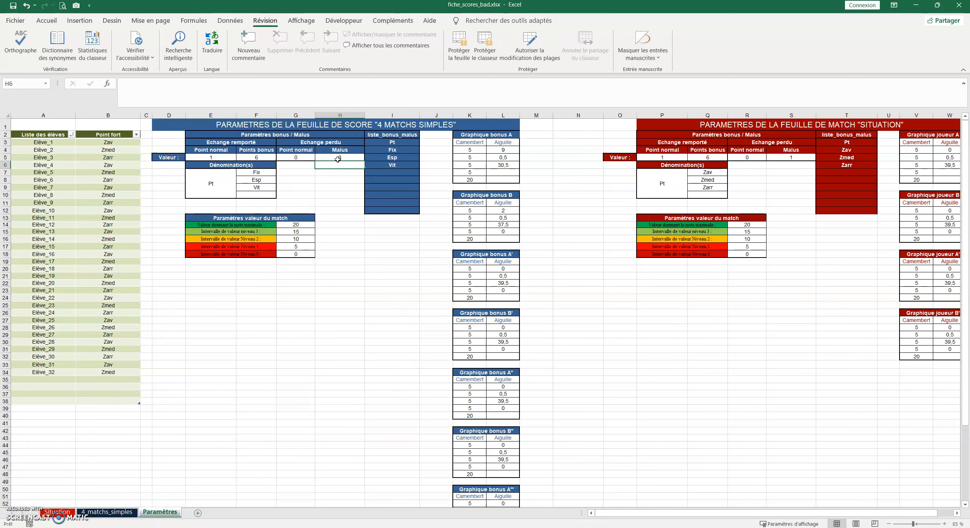
# Record an Esp bonus for Joueur B in J7 of Match 1 on the 4_matchs_simples sheet.
pyautogui.click(113, 512)
pyautogui.click(225, 210)
pyautogui.click(234, 218)
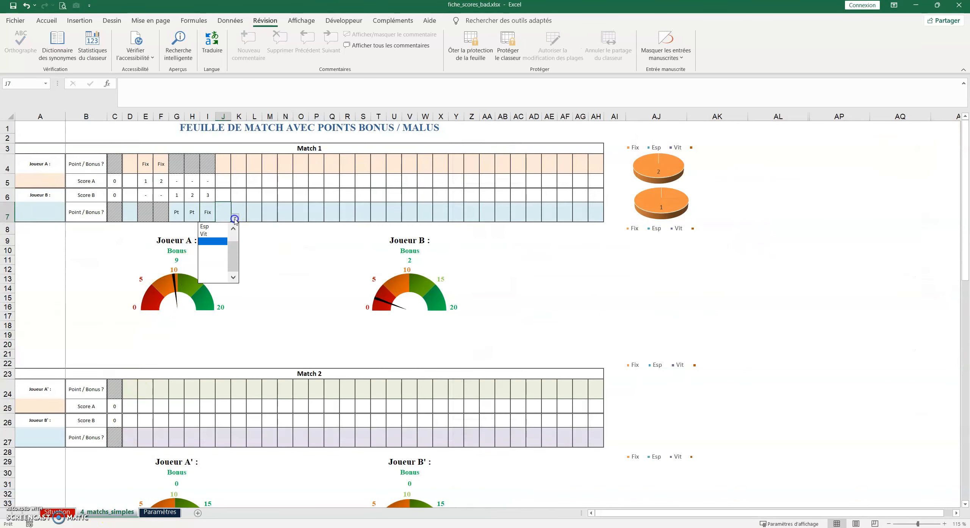
pyautogui.click(207, 227)
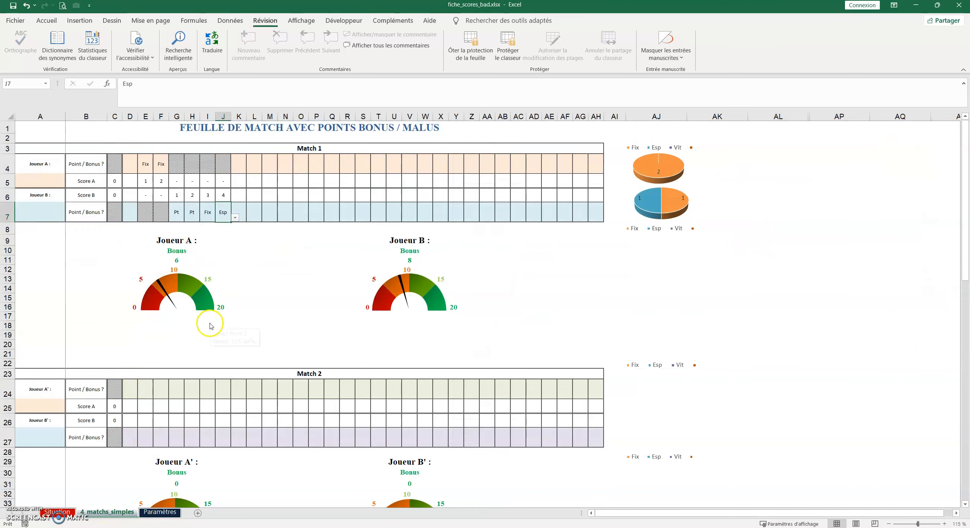
# Set the lost-rally Malus value in the "4 matchs simples" parameters to 1.
pyautogui.click(160, 511)
pyautogui.click(335, 157)
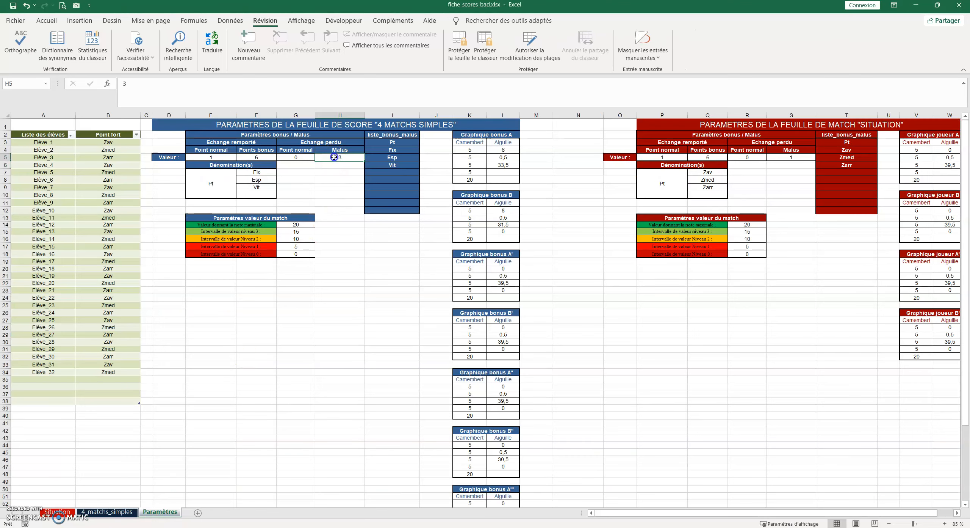
pyautogui.write('1')
pyautogui.press('Return')
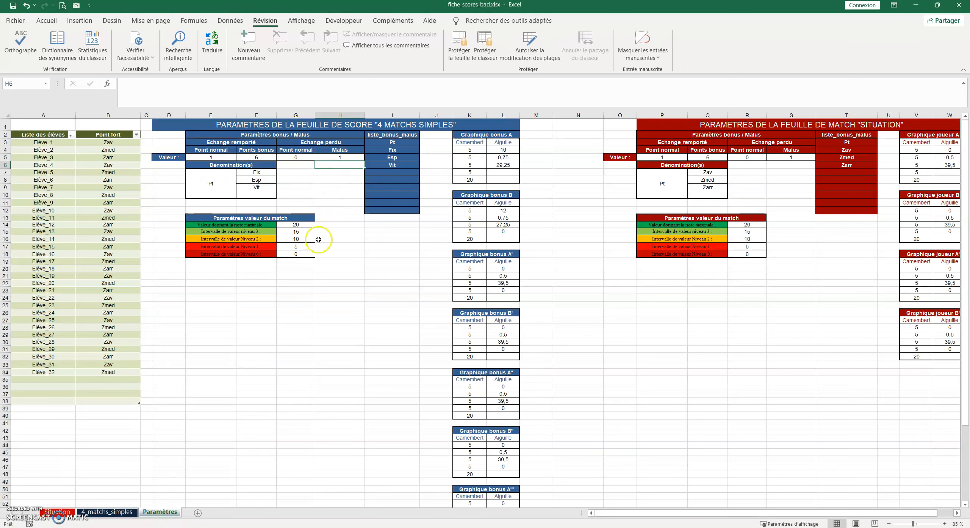
# Examine the liste_bonus_malus entries for "4 matchs simples" and the Match 1 bonus gauges on the 4_matchs_simples sheet.
pyautogui.moveTo(393, 142); pyautogui.dragTo(403, 211)
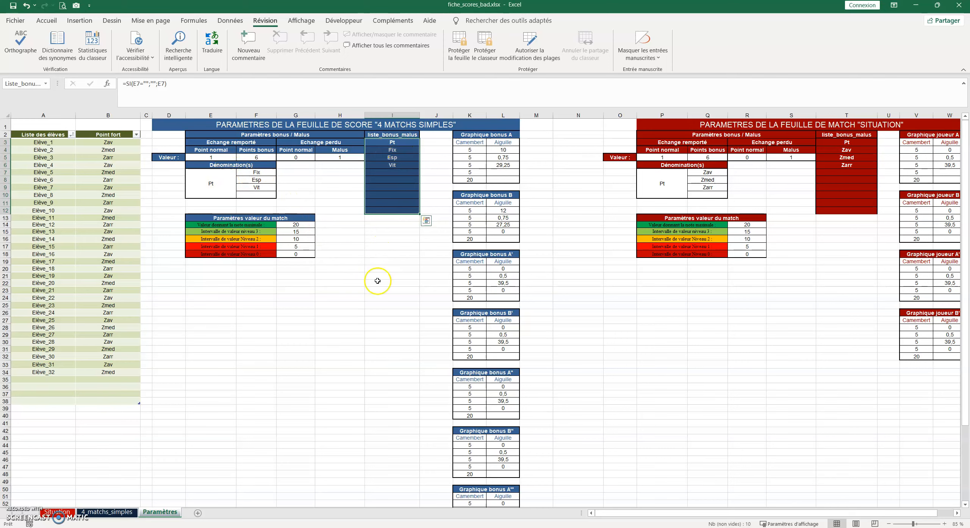
pyautogui.click(291, 301)
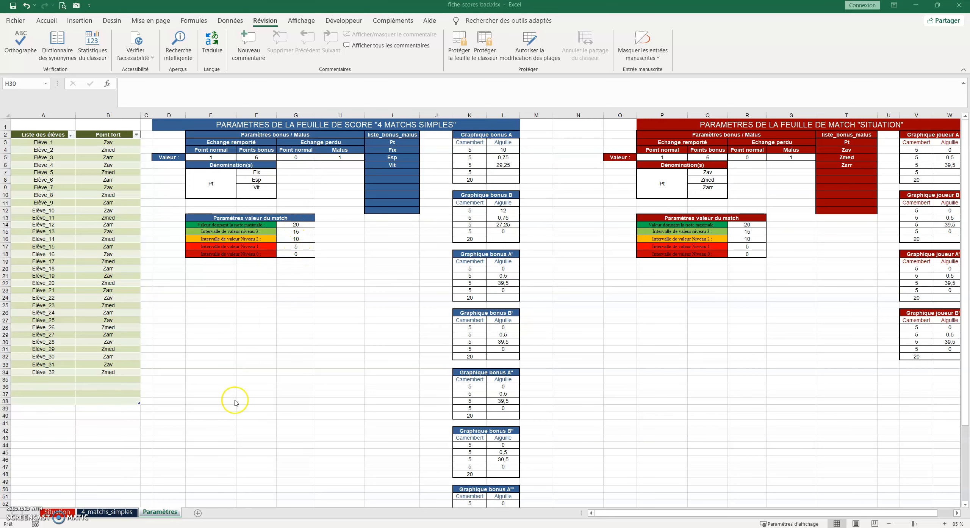
pyautogui.click(105, 513)
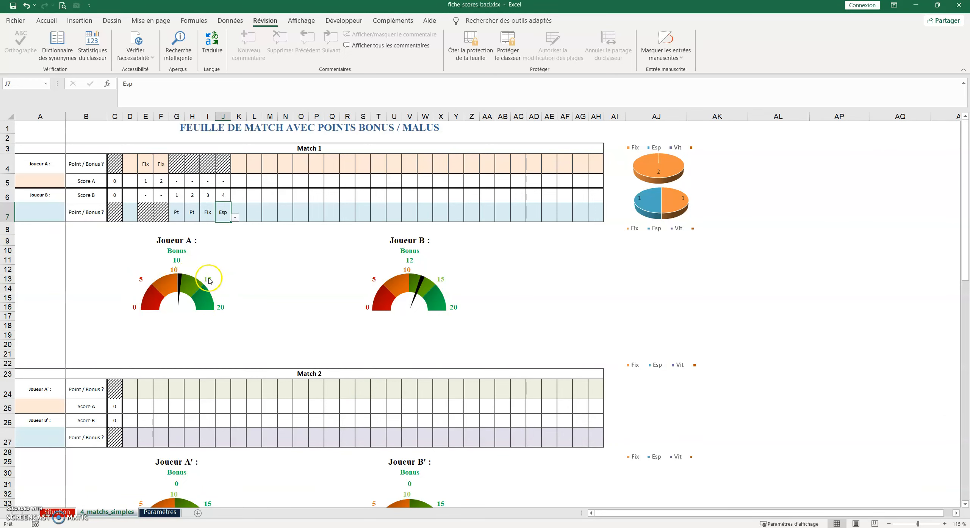
# Set the "4 matchs simples" match values to 28 for the maximum score and 21, 14 and 7 for the intervals below it.
pyautogui.click(164, 512)
pyautogui.click(303, 225)
pyautogui.write('2')
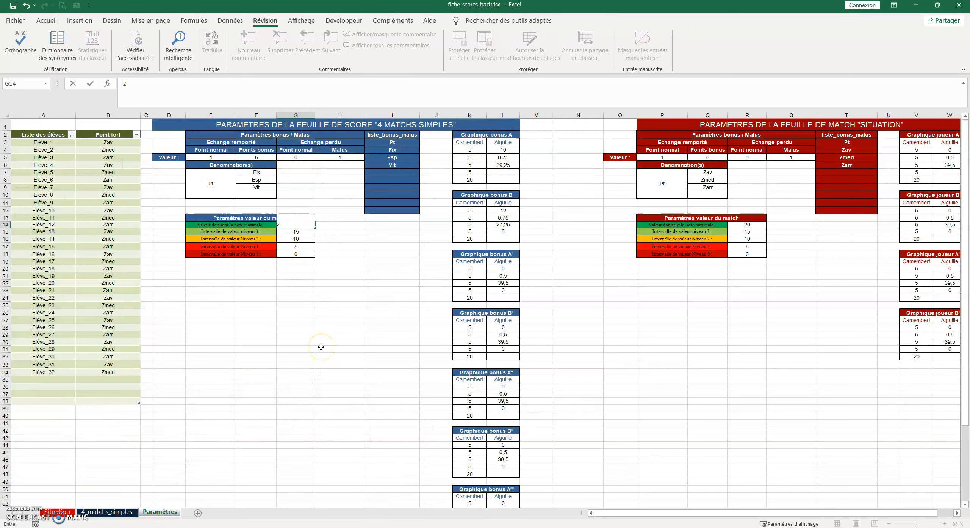
pyautogui.write('8')
pyautogui.press('Return')
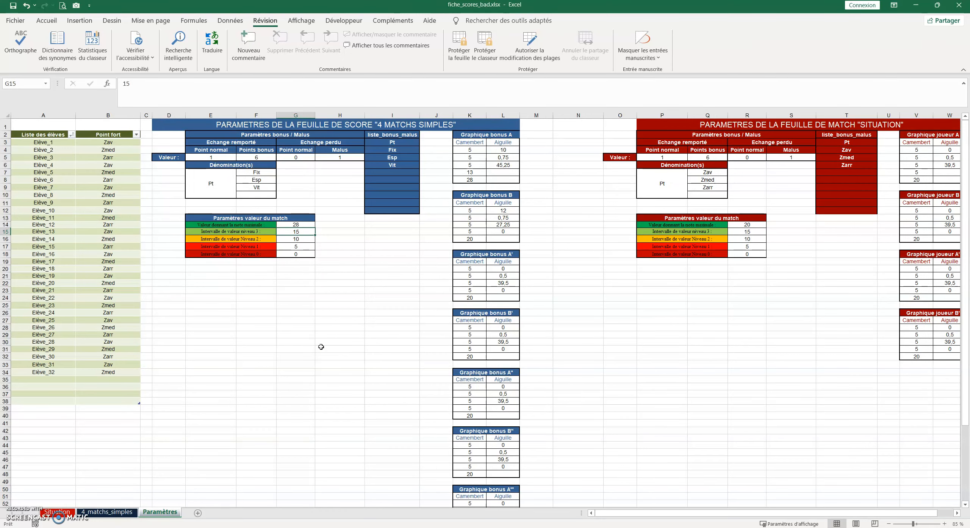
pyautogui.write('21')
pyautogui.press('Return')
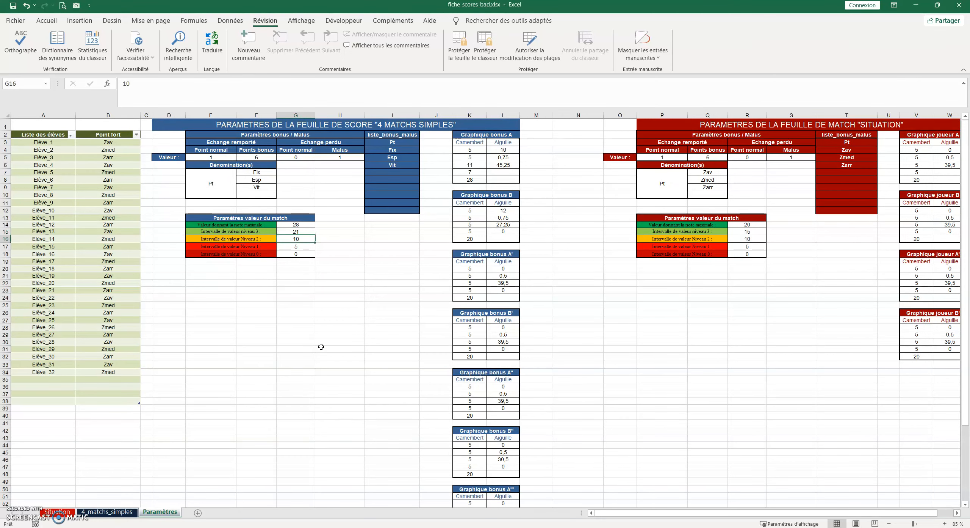
pyautogui.write('14')
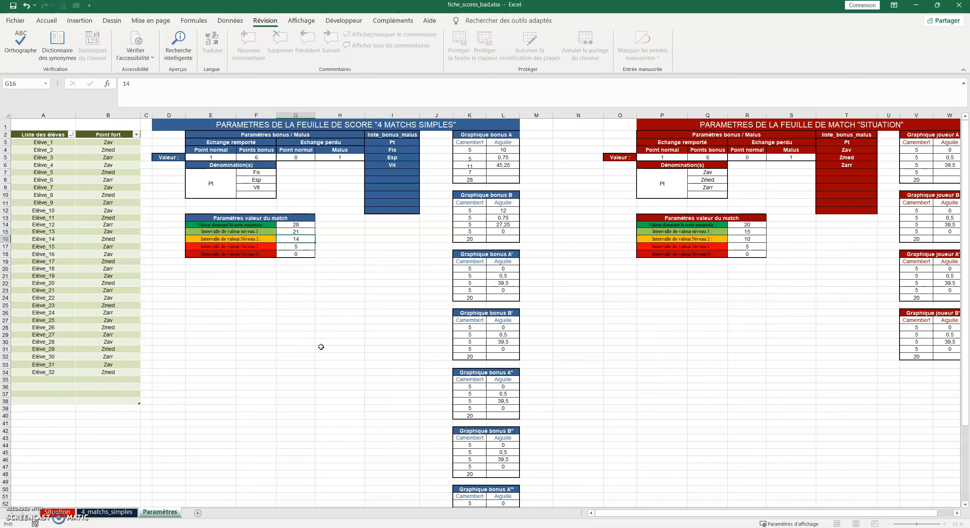
pyautogui.press('Return')
pyautogui.write('7')
pyautogui.press('Return')
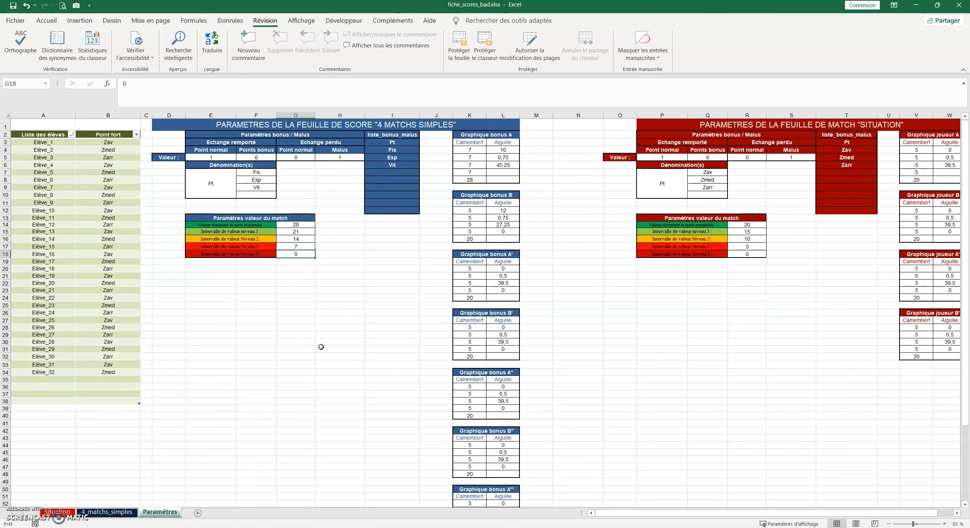
# Check the gauge graduations for all four matches on the 4_matchs_simples sheet.
pyautogui.click(92, 512)
pyautogui.moveTo(196, 299)
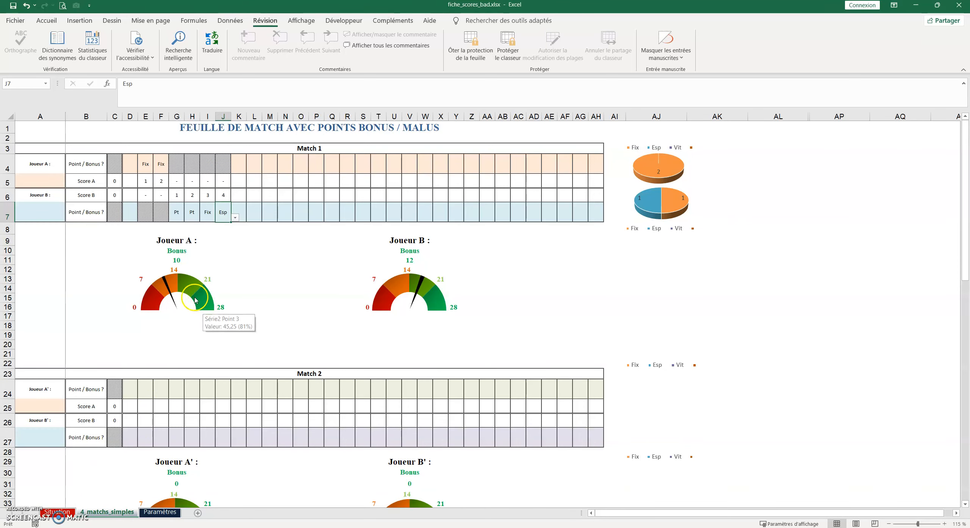
pyautogui.scroll(-8, 146, 365)
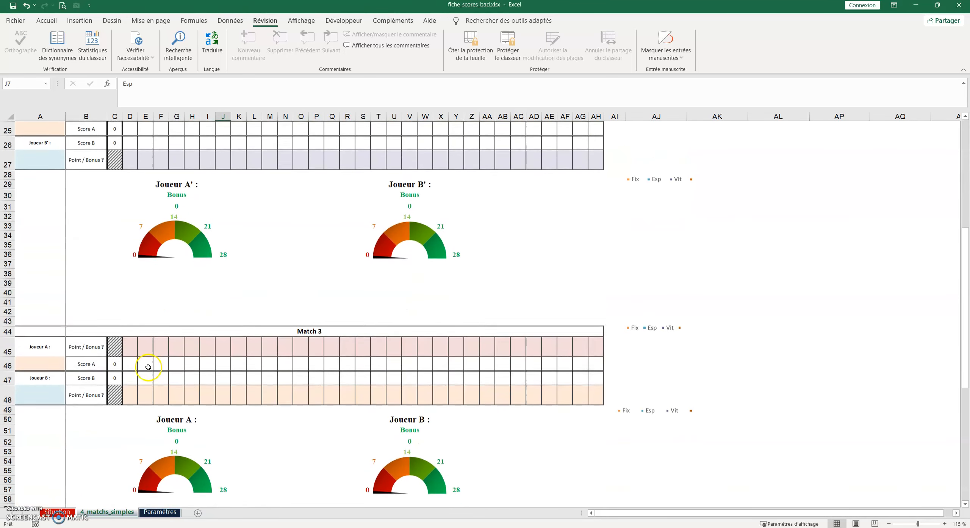
pyautogui.scroll(-8, 148, 367)
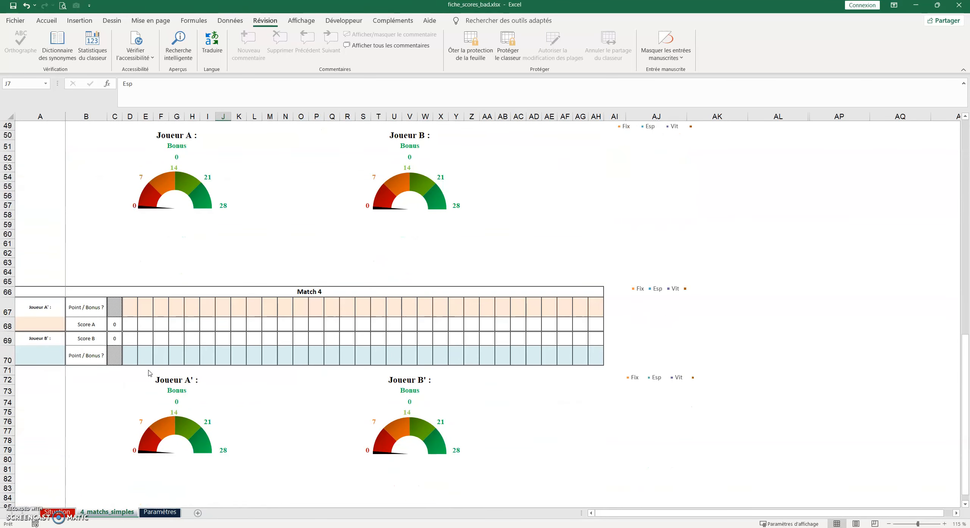
pyautogui.scroll(16, 149, 372)
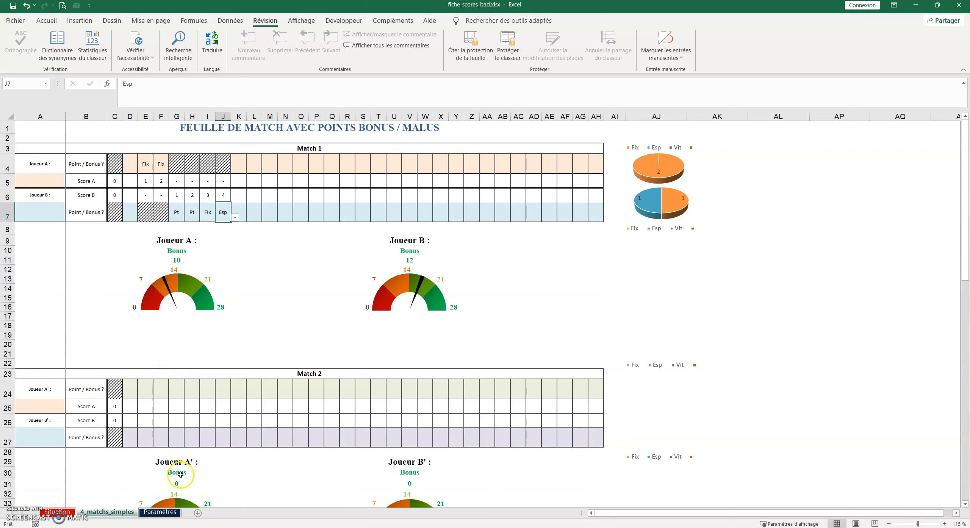
# Set the "4 matchs simples" match values to 20 for the maximum score and 15, 10 and 5 for the intervals below it.
pyautogui.click(160, 512)
pyautogui.click(295, 224)
pyautogui.write('20')
pyautogui.press('Return')
pyautogui.write('15')
pyautogui.press('Return')
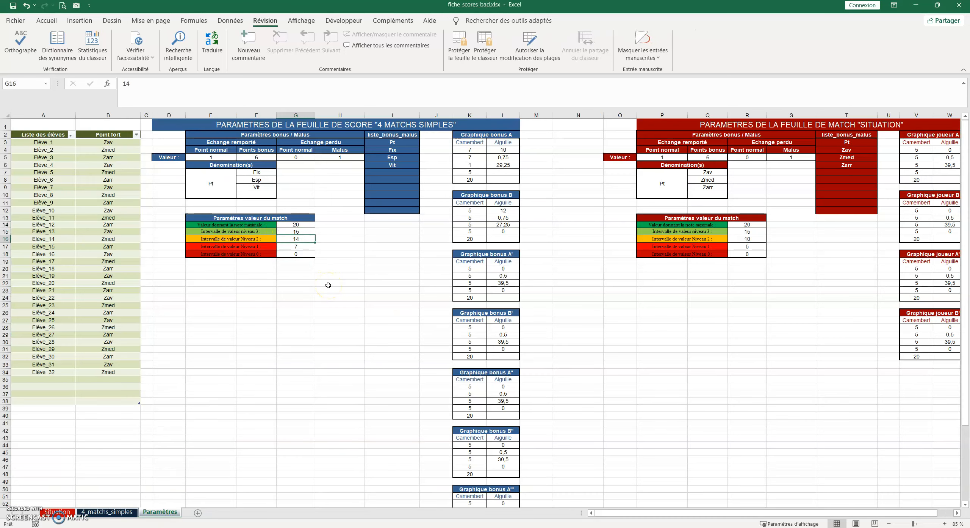
pyautogui.write('10')
pyautogui.press('Return')
pyautogui.write('5')
pyautogui.press('Return')
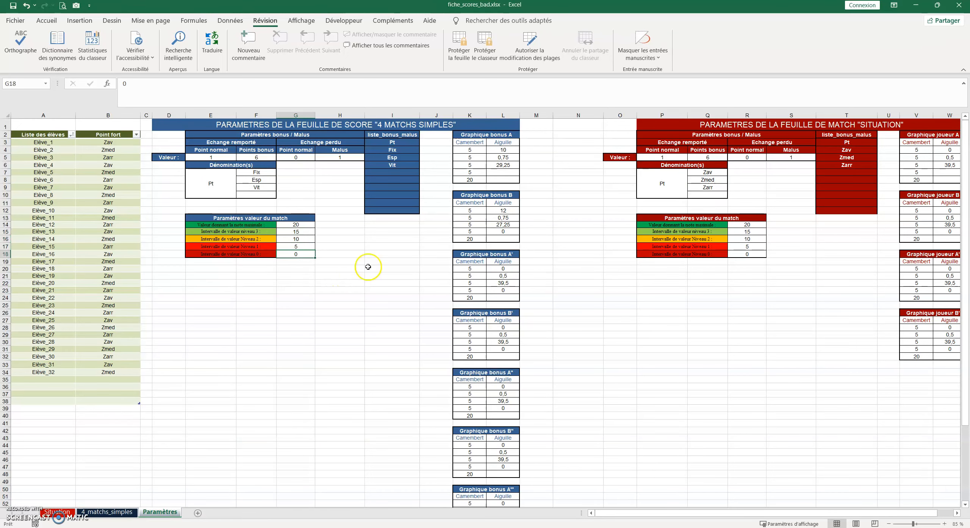
# Compare the bonus denominations in the "4 matchs simples" parameters with the choices offered to Joueur A in K4 of Match 1.
pyautogui.moveTo(615, 516); pyautogui.dragTo(669, 514)
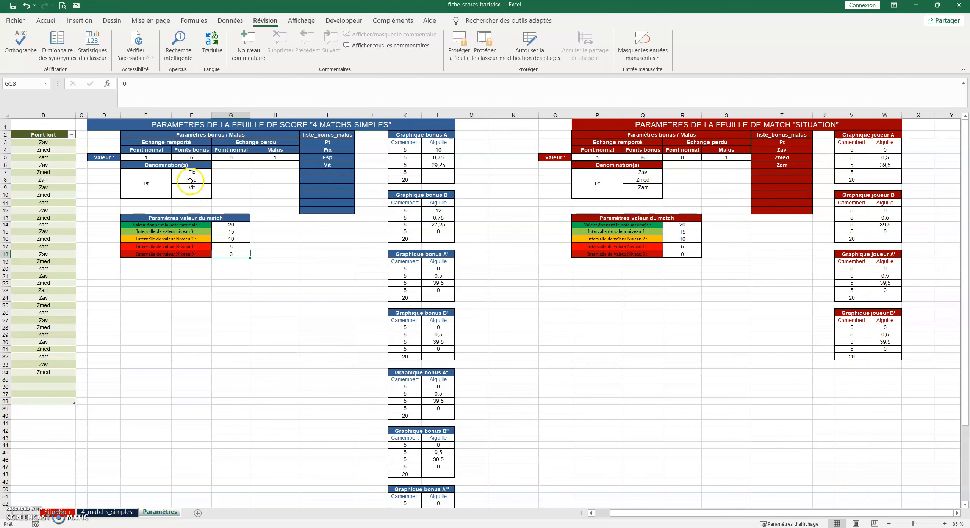
pyautogui.moveTo(192, 172); pyautogui.dragTo(193, 187)
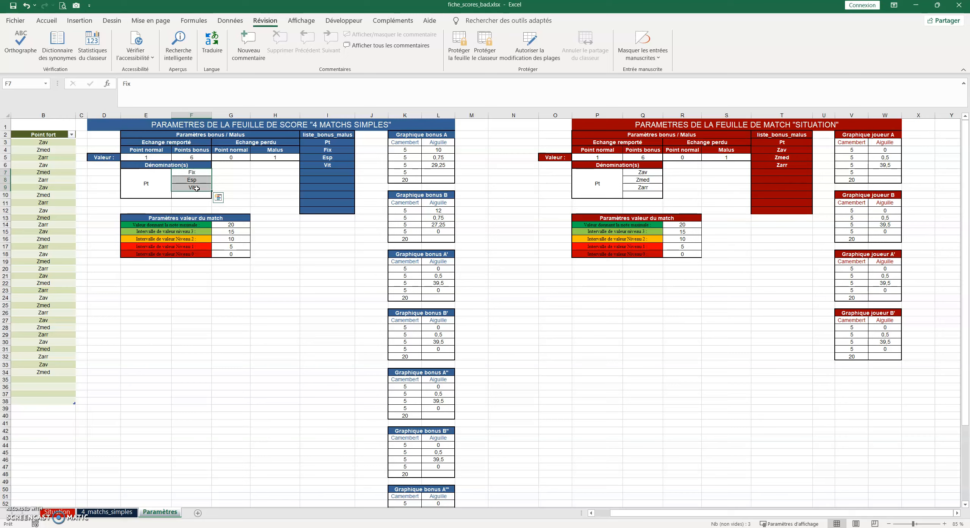
pyautogui.click(107, 512)
pyautogui.click(239, 165)
pyautogui.click(251, 169)
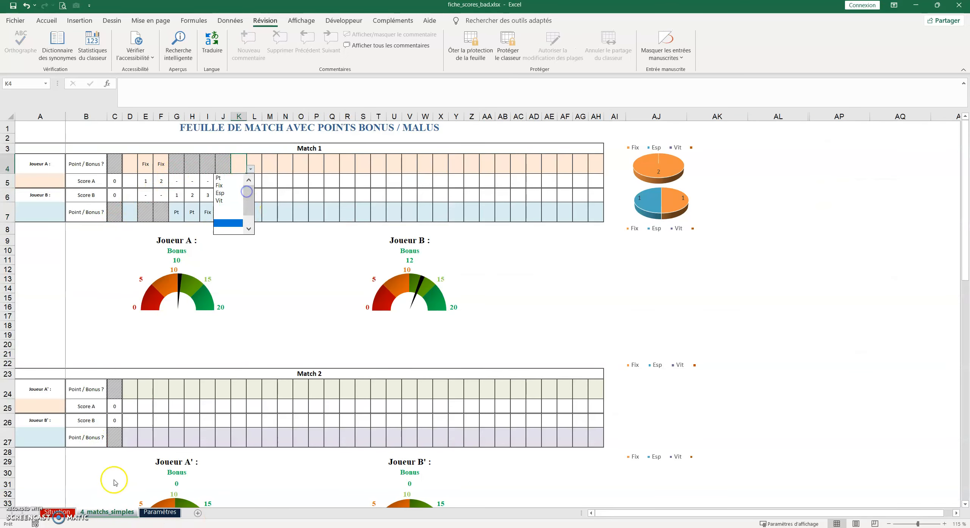
# Choose Elève_27 as the first player on the Situation sheet and show the choices for "Zone à travailler ?".
pyautogui.click(59, 511)
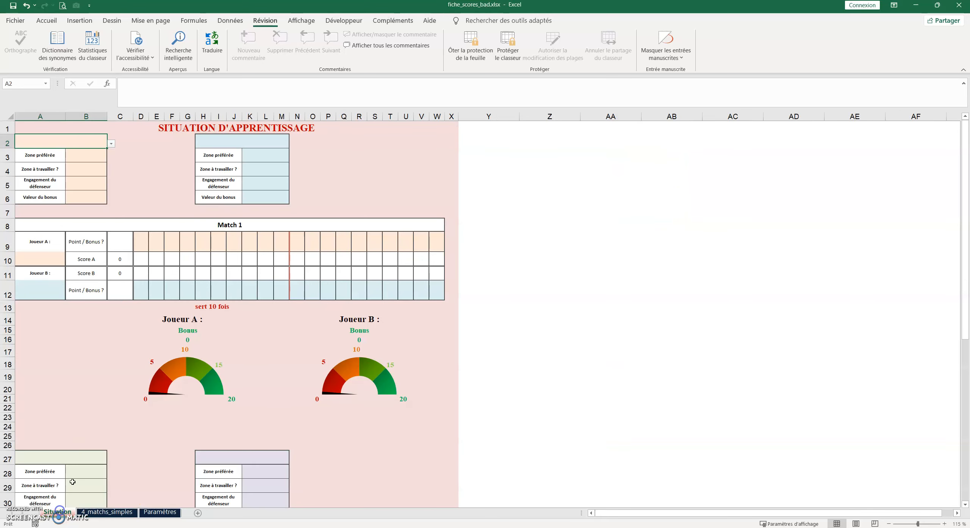
pyautogui.click(120, 238)
pyautogui.click(93, 155)
pyautogui.click(89, 141)
pyautogui.click(110, 143)
pyautogui.click(76, 159)
pyautogui.click(92, 175)
pyautogui.click(111, 173)
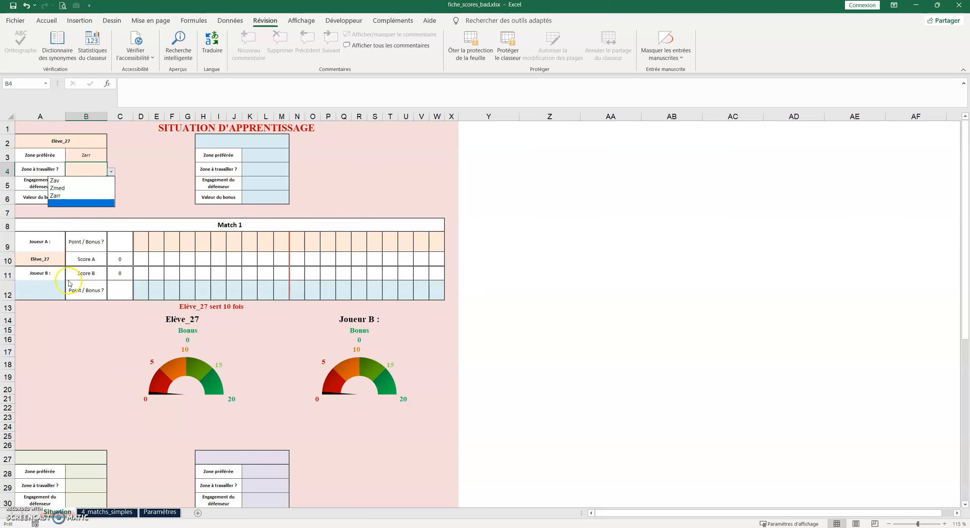
# Copy the Fix, Esp and Vit denominations from the "4 matchs simples" parameters into Q7:Q9 of the "Situation" parameters.
pyautogui.click(149, 512)
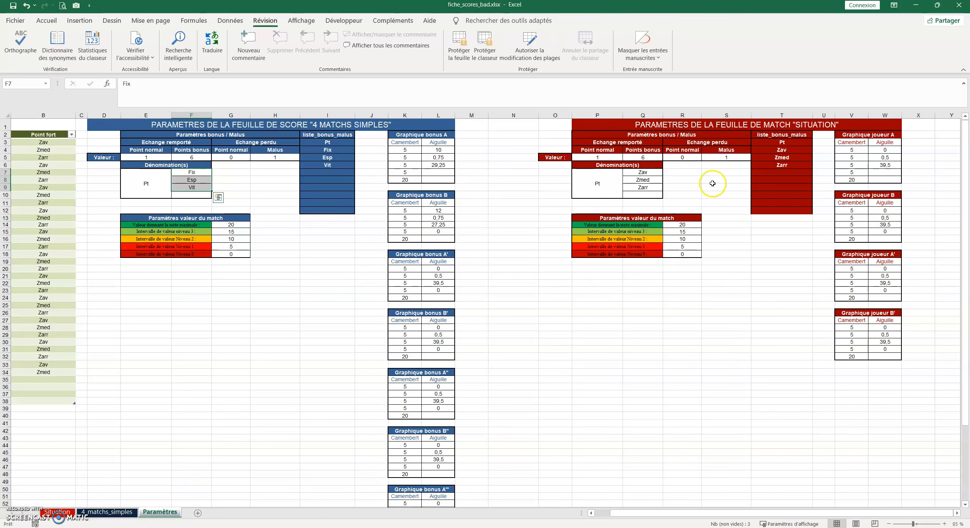
pyautogui.rightClick(192, 181)
pyautogui.click(219, 207)
pyautogui.rightClick(642, 171)
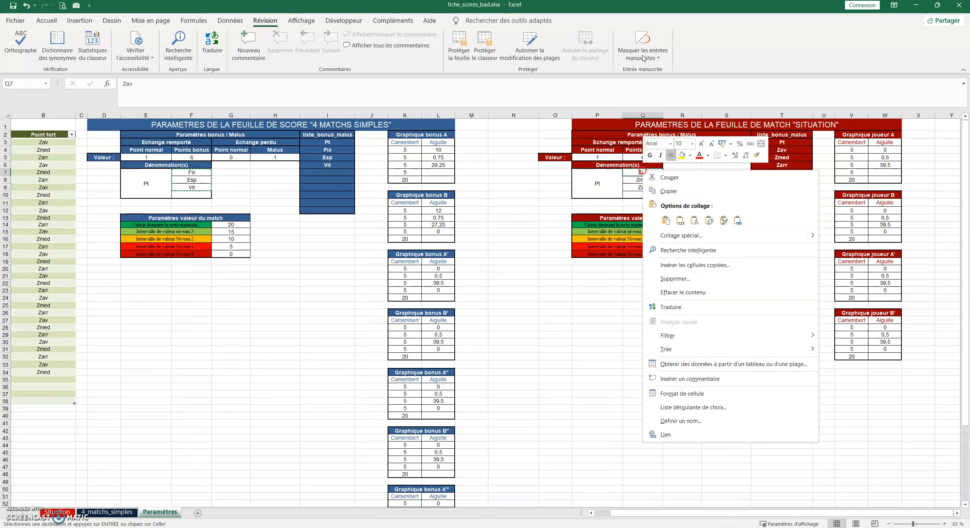
pyautogui.click(680, 217)
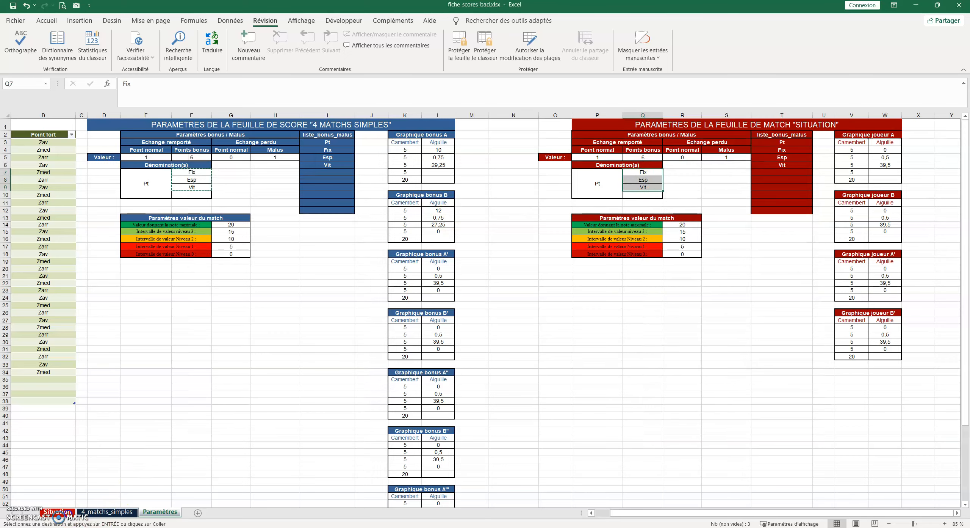
# Check the "Zone à travailler ?" choices and the "Zone préférée" formula for Elève_27 on the Situation sheet.
pyautogui.click(57, 512)
pyautogui.click(111, 171)
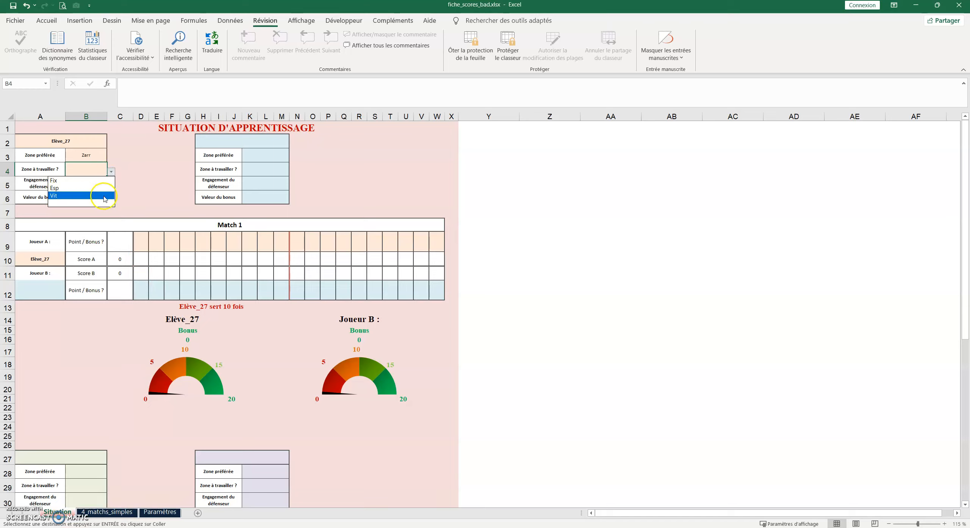
pyautogui.click(144, 195)
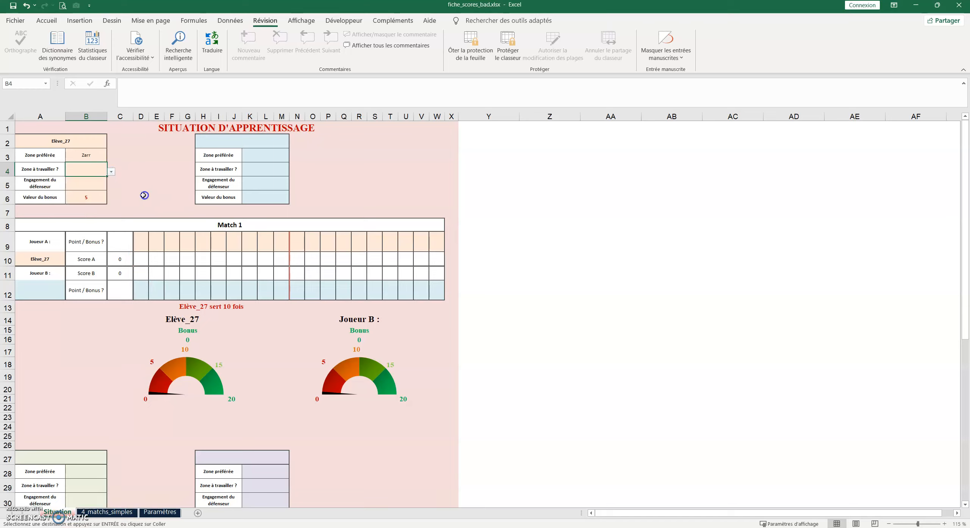
pyautogui.click(83, 155)
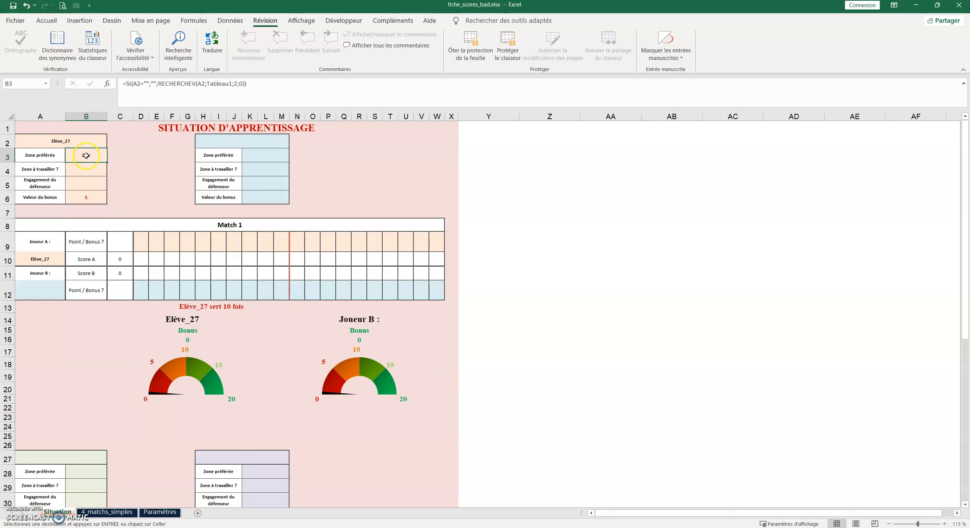
# Set Elève_4's "Point fort" to Fix in the student list on the Paramètres sheet.
pyautogui.click(156, 511)
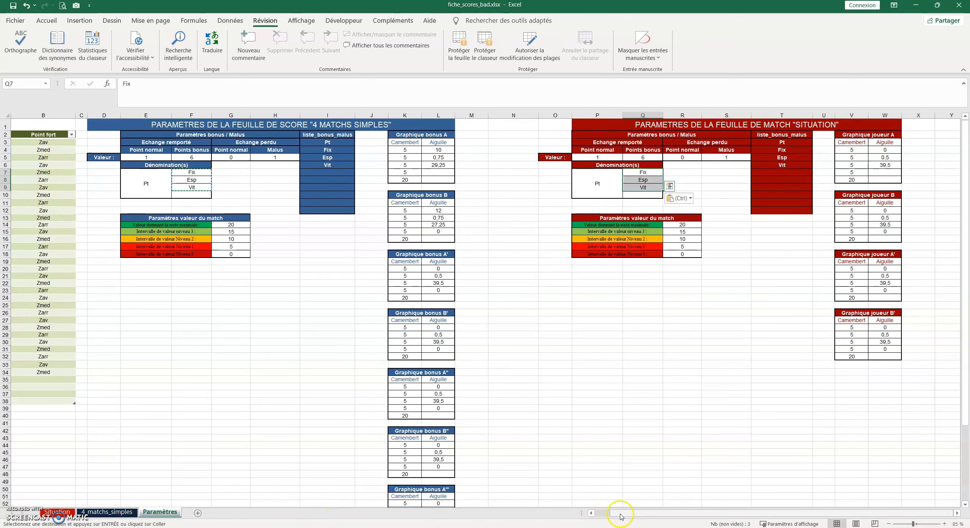
pyautogui.click(590, 512)
pyautogui.moveTo(108, 151); pyautogui.dragTo(116, 375)
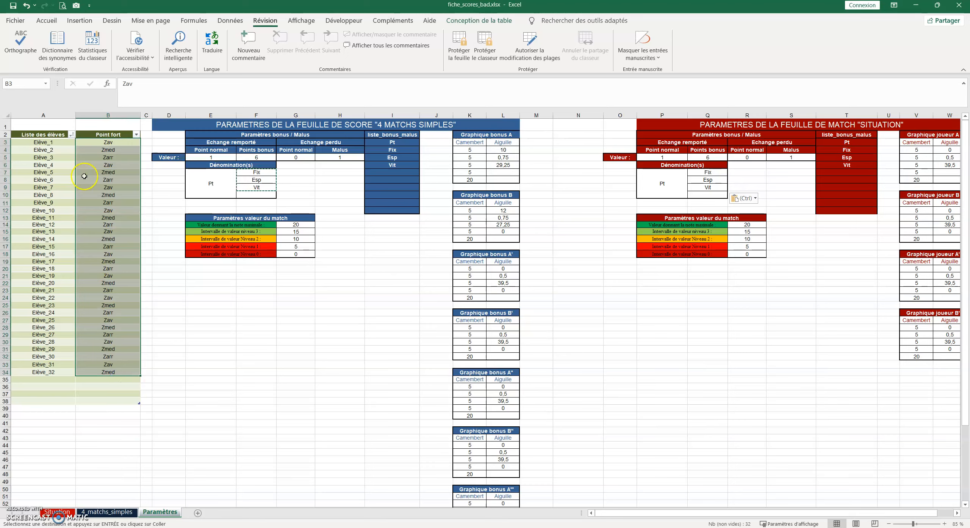
pyautogui.click(103, 165)
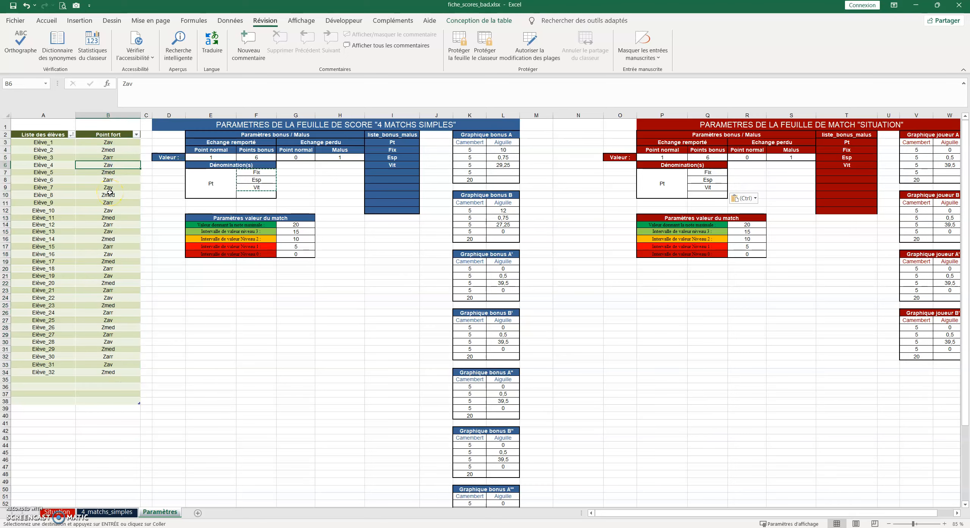
pyautogui.write('Fix')
pyautogui.press('Return')
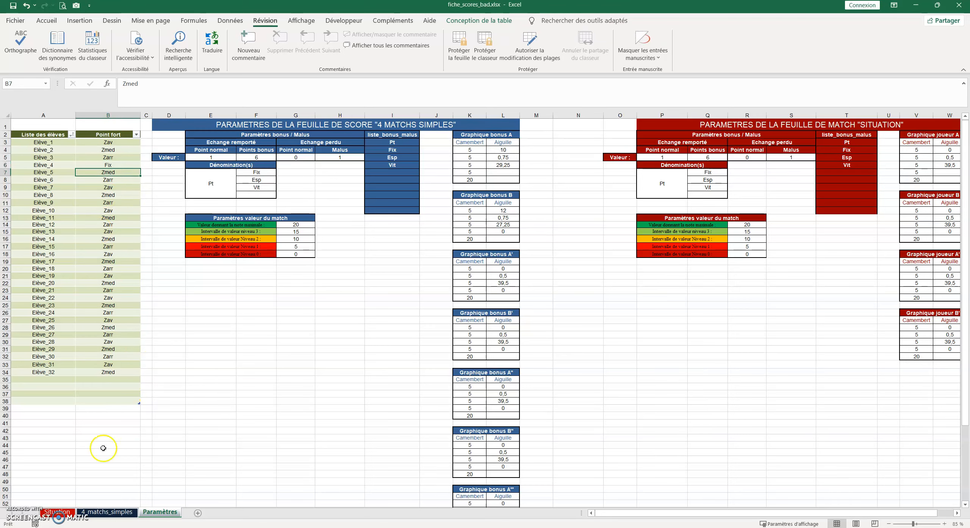
# Choose Elève_4 as the first player on the Situation sheet.
pyautogui.click(58, 511)
pyautogui.click(94, 143)
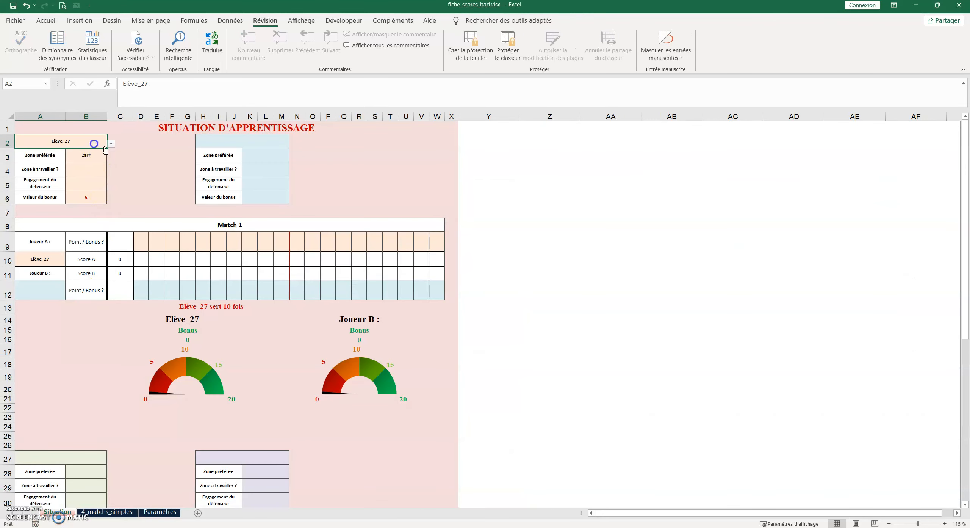
pyautogui.click(112, 144)
pyautogui.moveTo(114, 193); pyautogui.dragTo(113, 157)
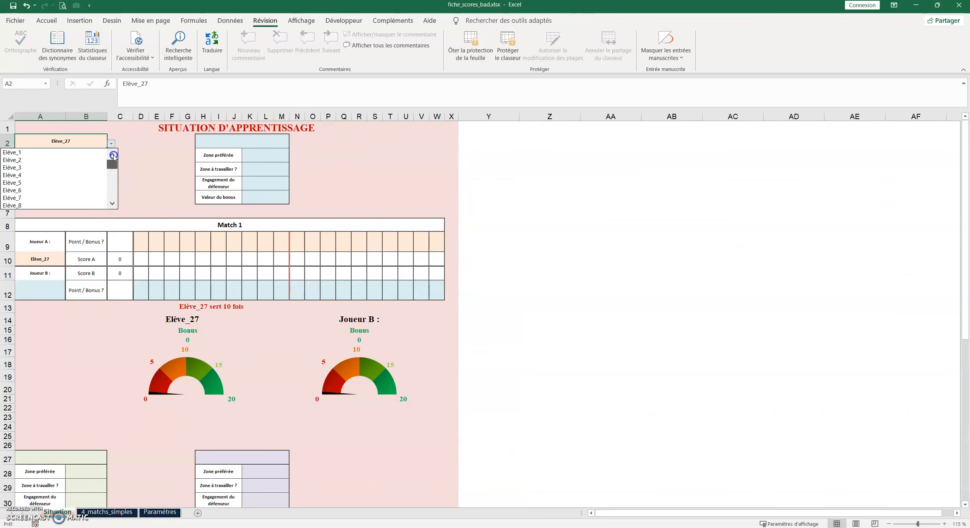
pyautogui.click(40, 174)
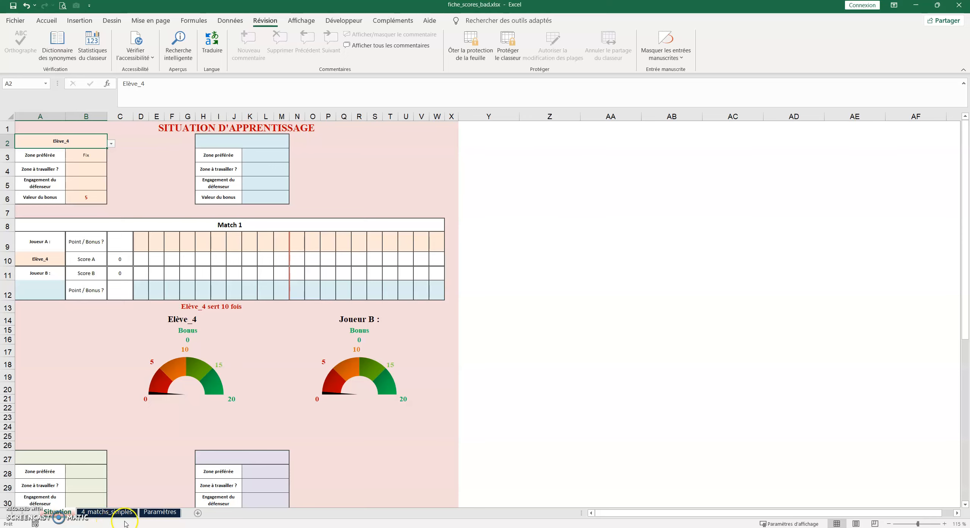
# Review the match value thresholds in R14:R18 and the normal lost-point value in the "Situation" parameters on the Paramètres sheet.
pyautogui.click(159, 511)
pyautogui.moveTo(697, 513); pyautogui.dragTo(755, 514)
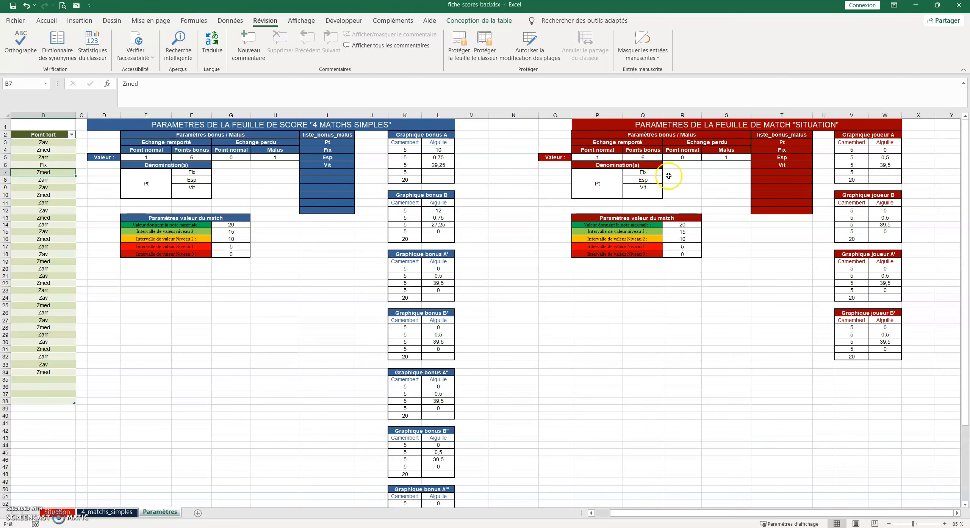
pyautogui.moveTo(684, 225); pyautogui.dragTo(687, 255)
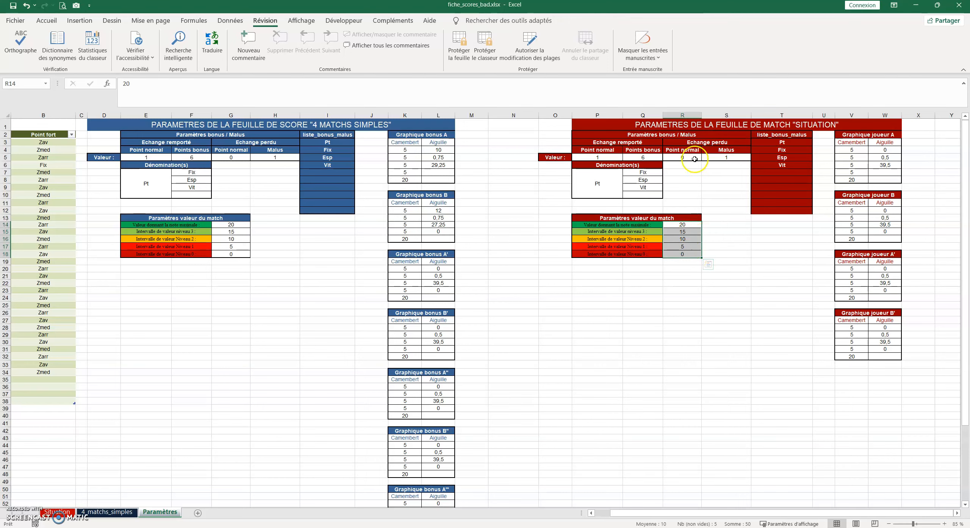
pyautogui.click(682, 157)
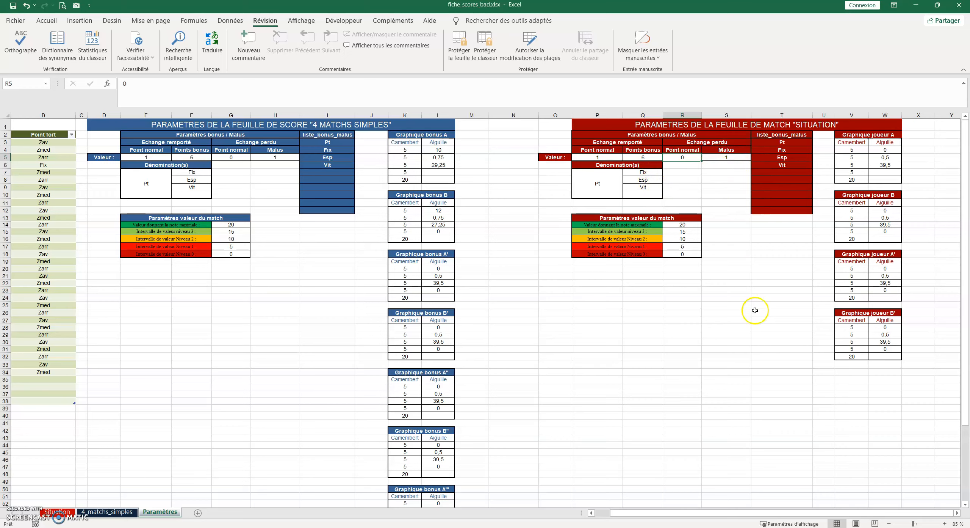
pyautogui.moveTo(606, 513); pyautogui.dragTo(598, 515)
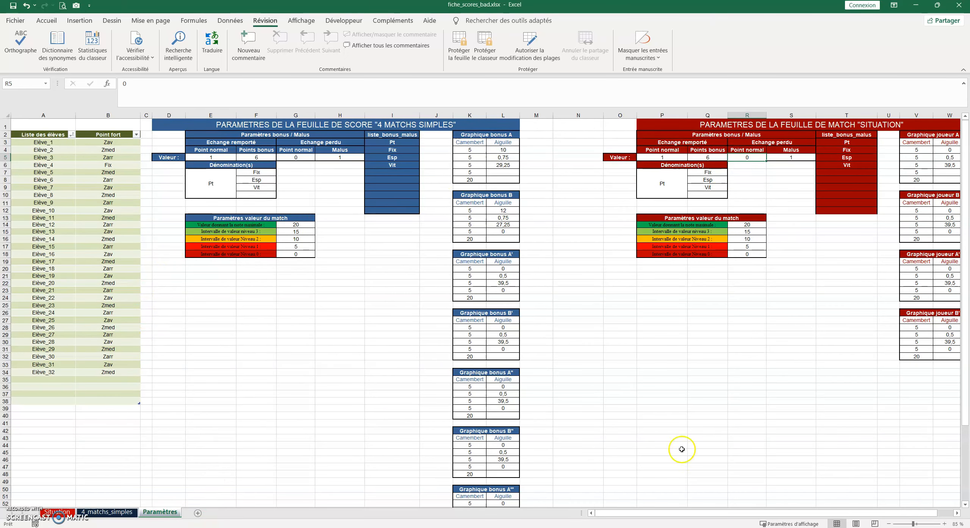
# Inspect Joueur A's score formulas in E5 and F5 of Match 1 on the 4_matchs_simples sheet.
pyautogui.click(110, 512)
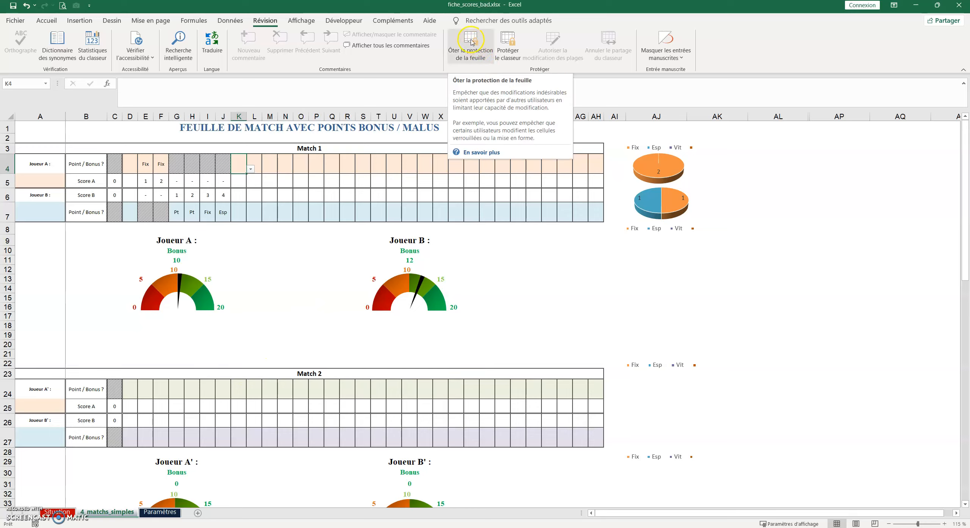
pyautogui.click(143, 183)
pyautogui.click(162, 183)
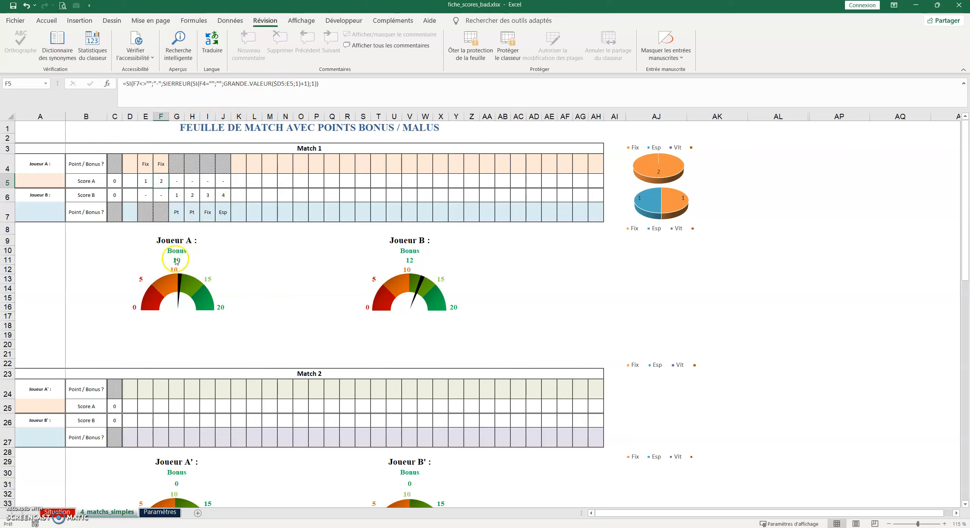
# Unprotect the 4_matchs_simples sheet and inspect the formula behind Joueur A's bonus total in G11.
pyautogui.click(317, 278)
pyautogui.click(179, 260)
pyautogui.click(470, 43)
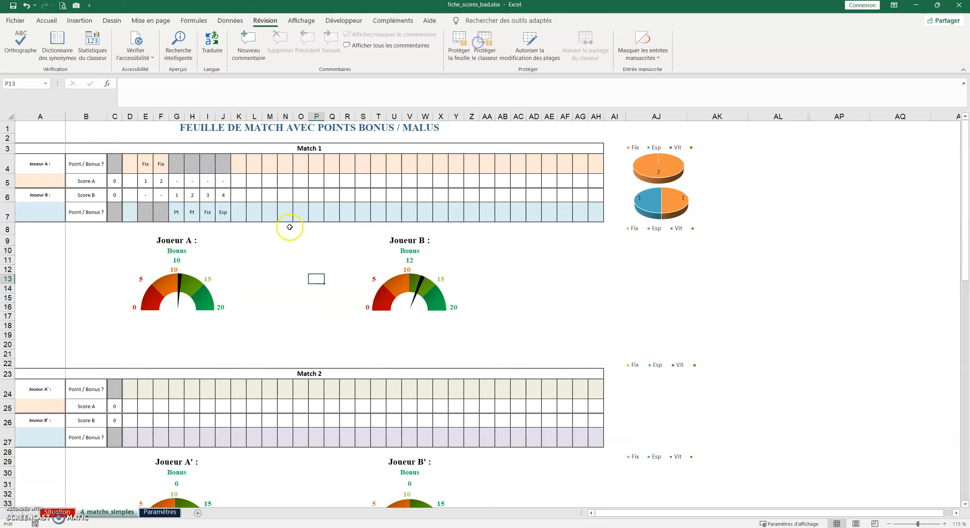
pyautogui.click(177, 258)
pyautogui.click(178, 252)
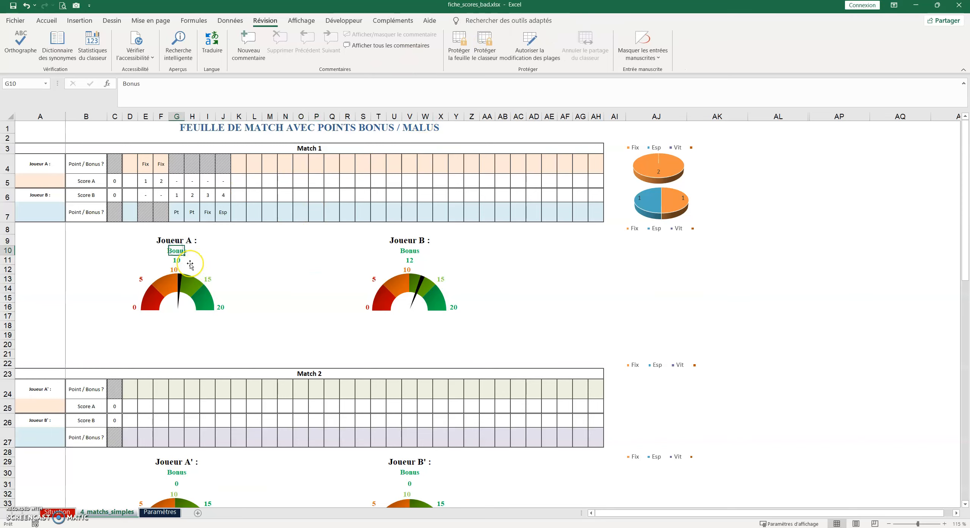
pyautogui.press('Down')
pyautogui.moveTo(749, 108)
pyautogui.mouseDown()
pyautogui.moveTo(729, 346)
pyautogui.moveTo(744, 100)
pyautogui.mouseUp()
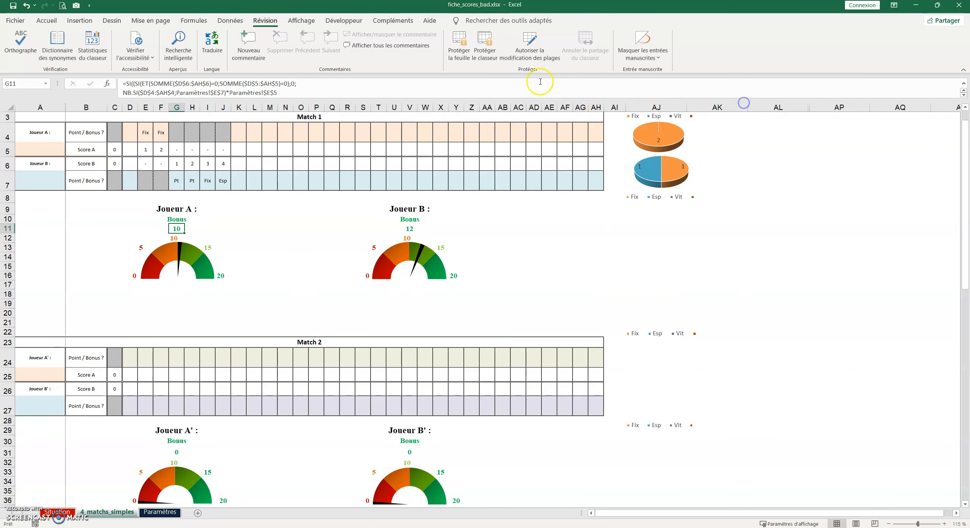
# Turn protection back on for the 4_matchs_simples sheet.
pyautogui.click(459, 43)
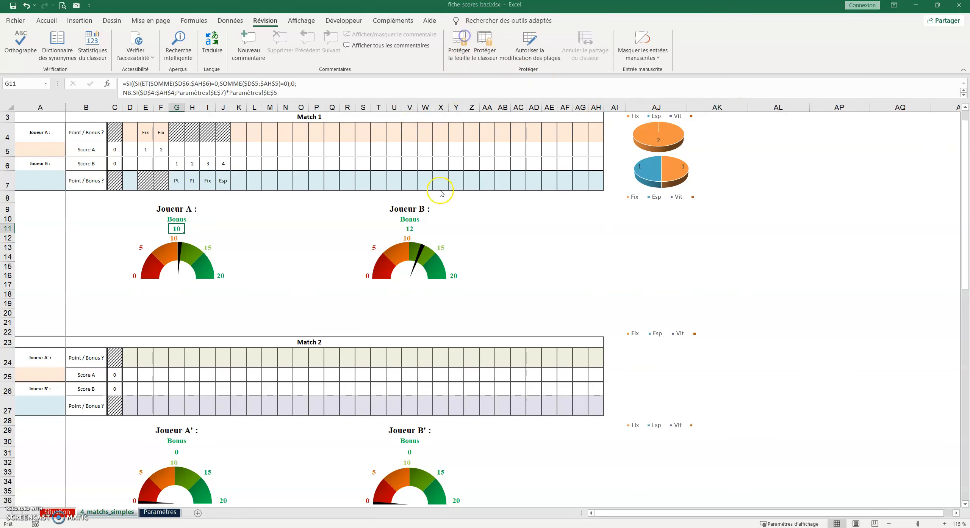
pyautogui.click(299, 349)
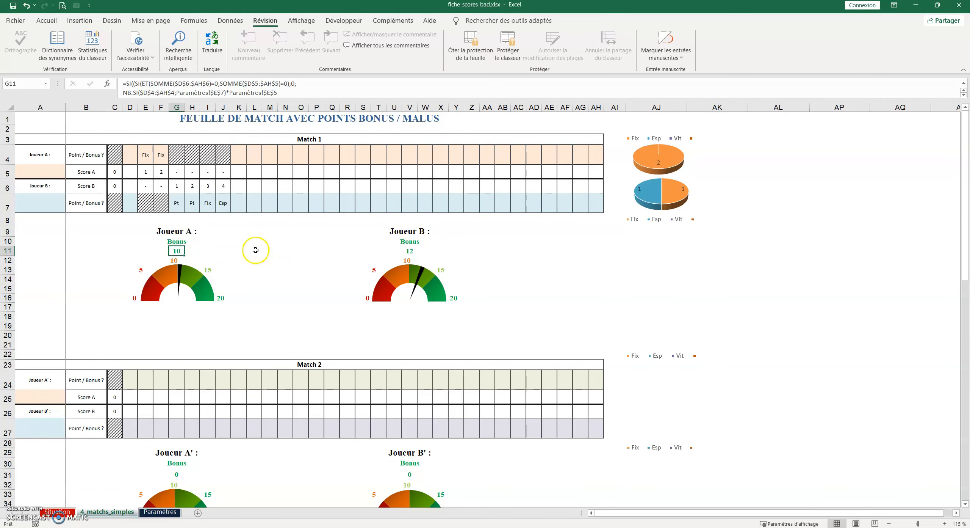
pyautogui.click(302, 325)
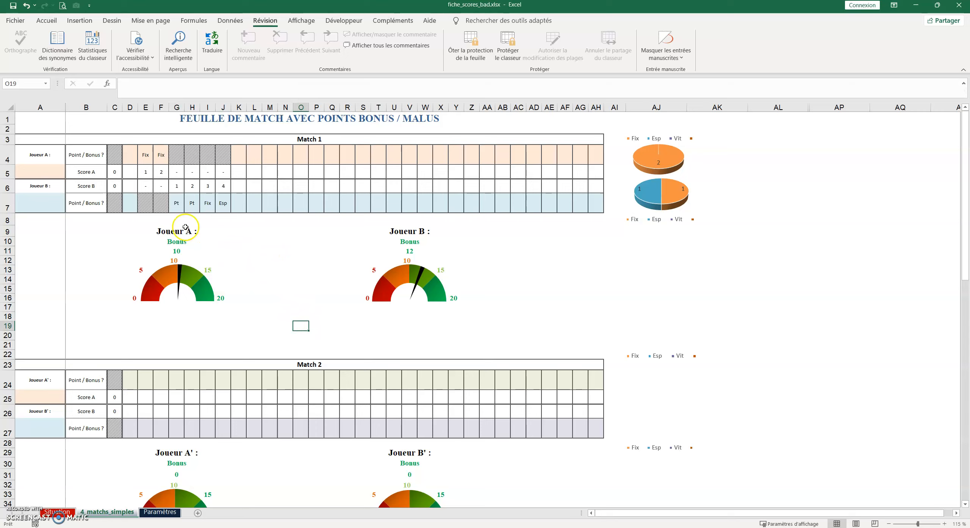
# Clear the Match 1 Point / Bonus entries of Joueur A in E4:F4 and Joueur B in G7:J7.
pyautogui.moveTo(148, 155); pyautogui.dragTo(165, 154)
pyautogui.press('Delete')
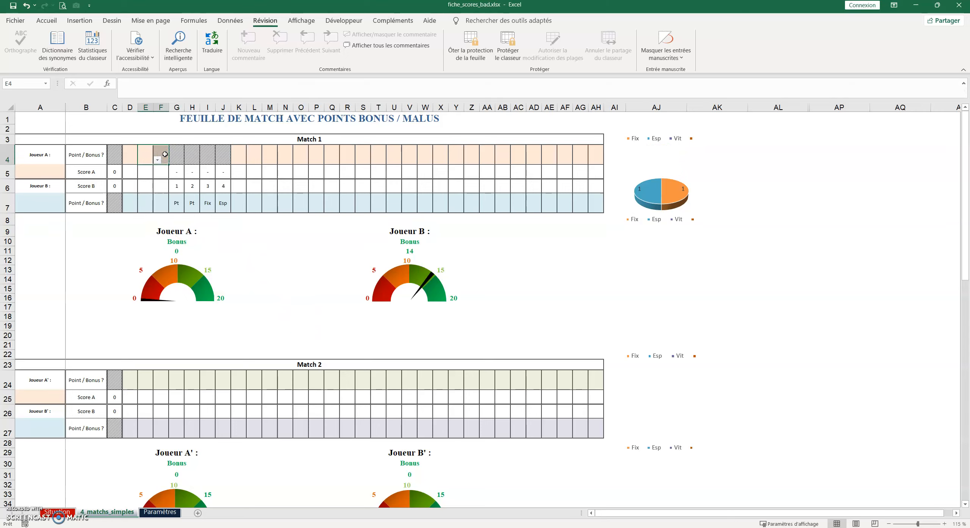
pyautogui.moveTo(172, 206); pyautogui.dragTo(218, 204)
pyautogui.press('Delete')
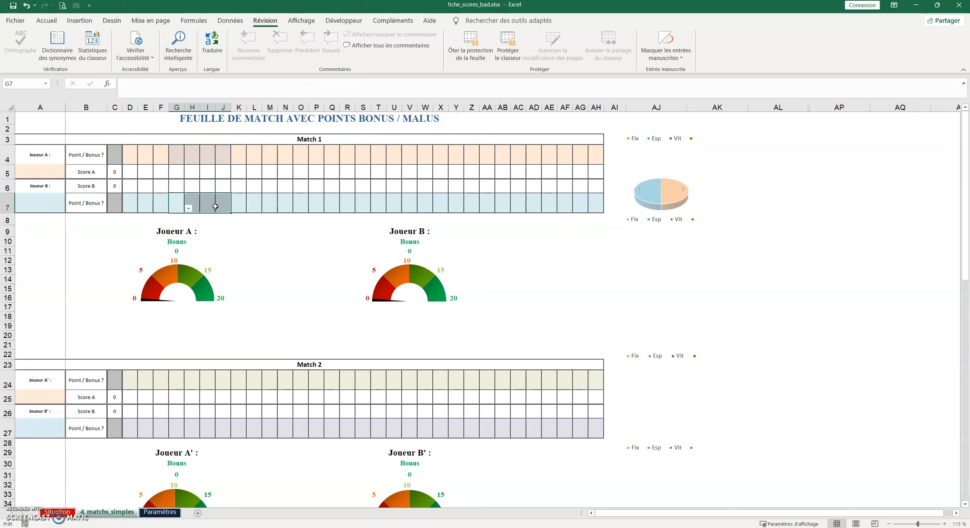
pyautogui.click(287, 326)
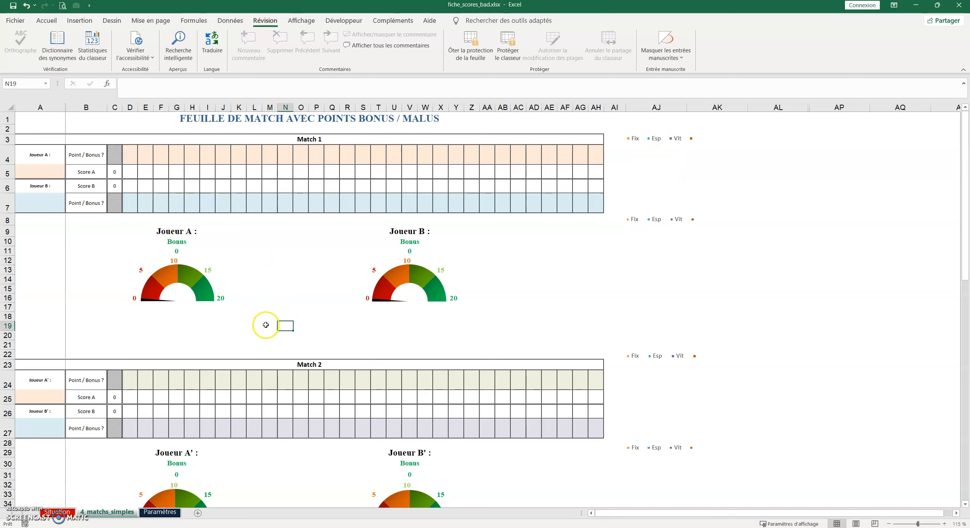